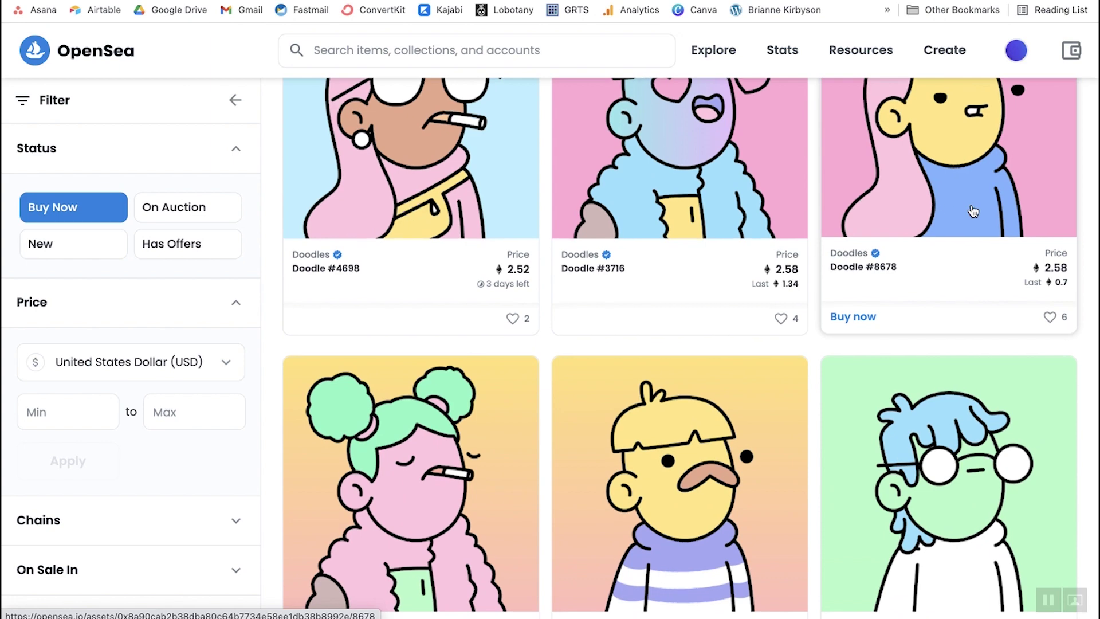
Browse the Buy Now listings of the Doodles collection and examine the asking and last sale prices
scroll(368, 418, up, 1)
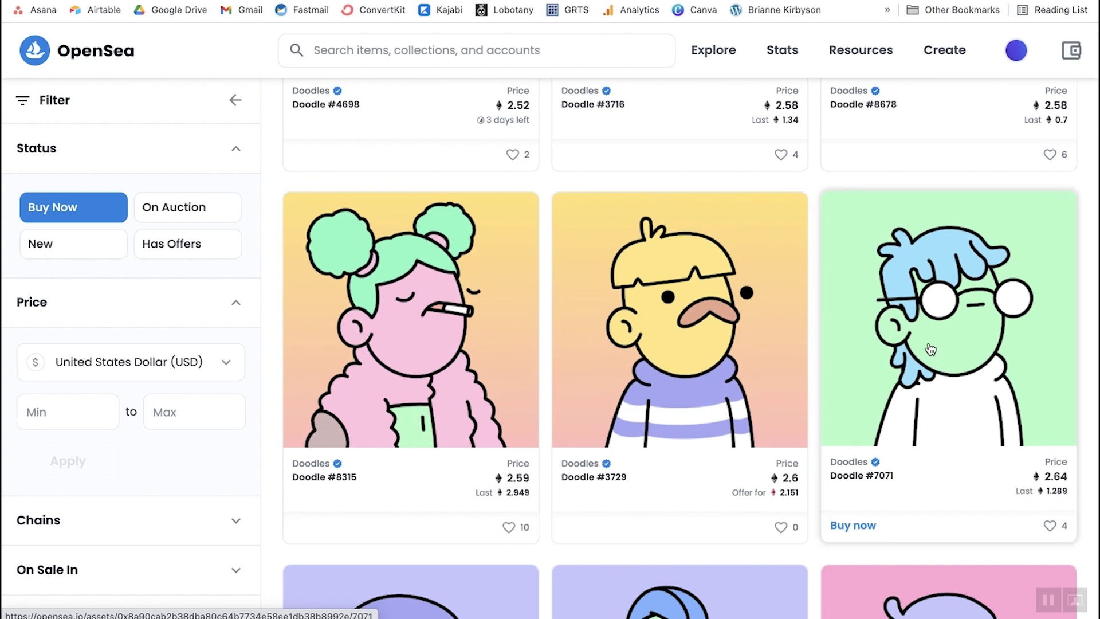
scroll(930, 349, up, 5)
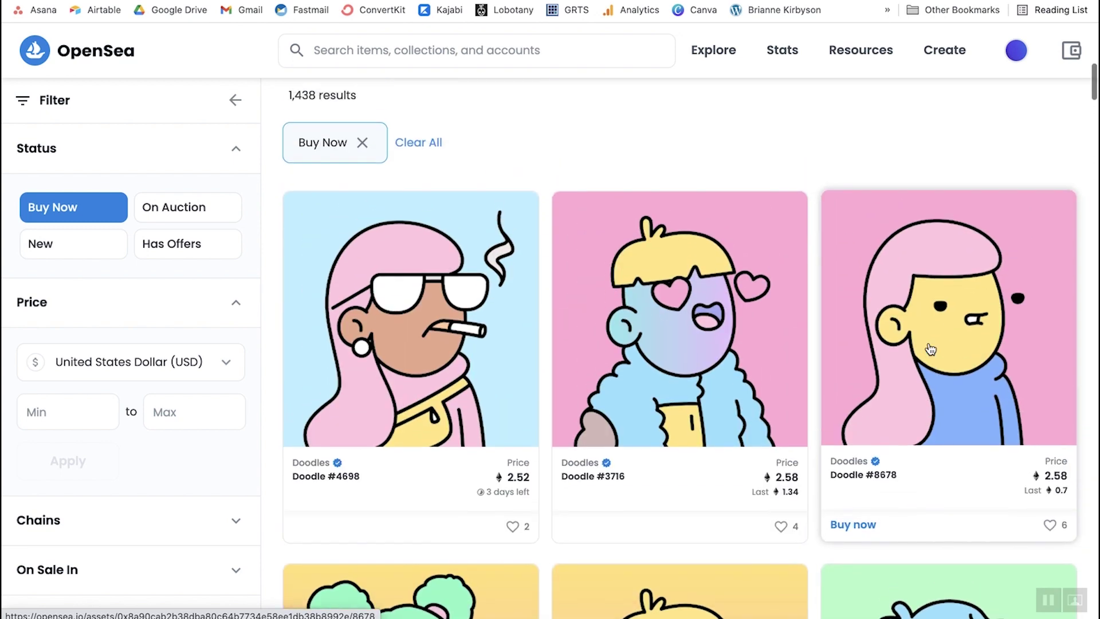
scroll(929, 349, down, 3)
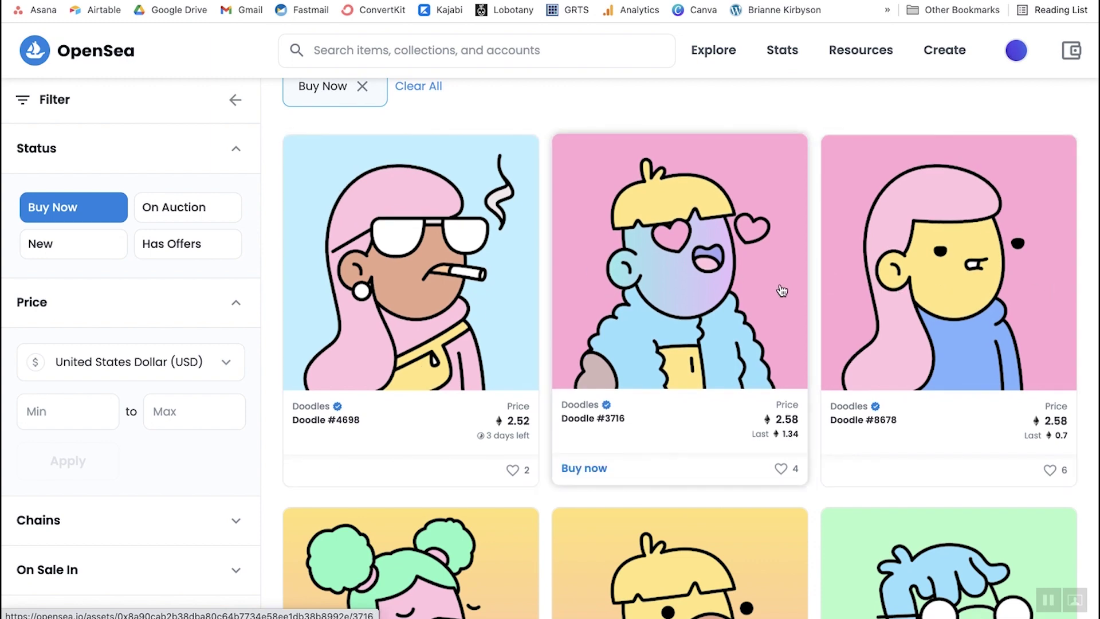
scroll(620, 281, down, 2)
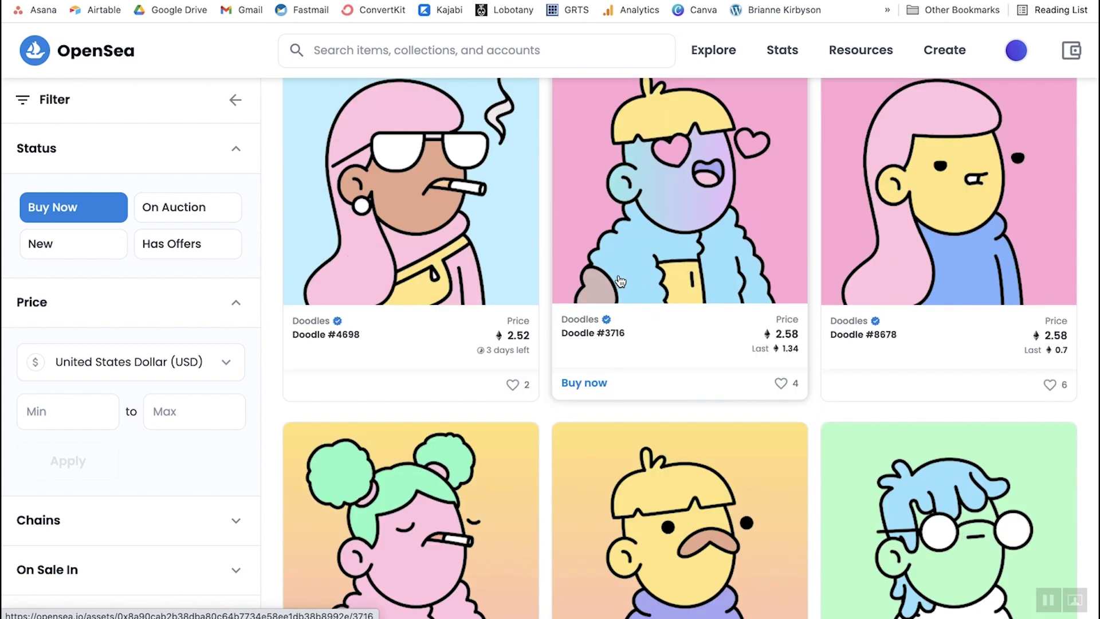
scroll(620, 280, down, 1)
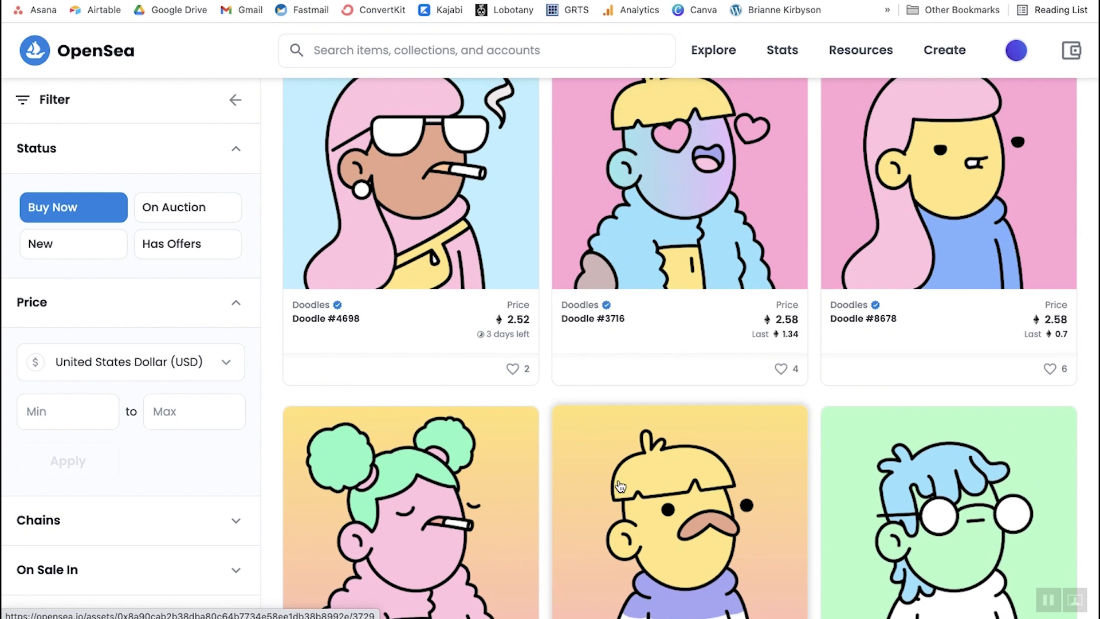
scroll(620, 486, down, 3)
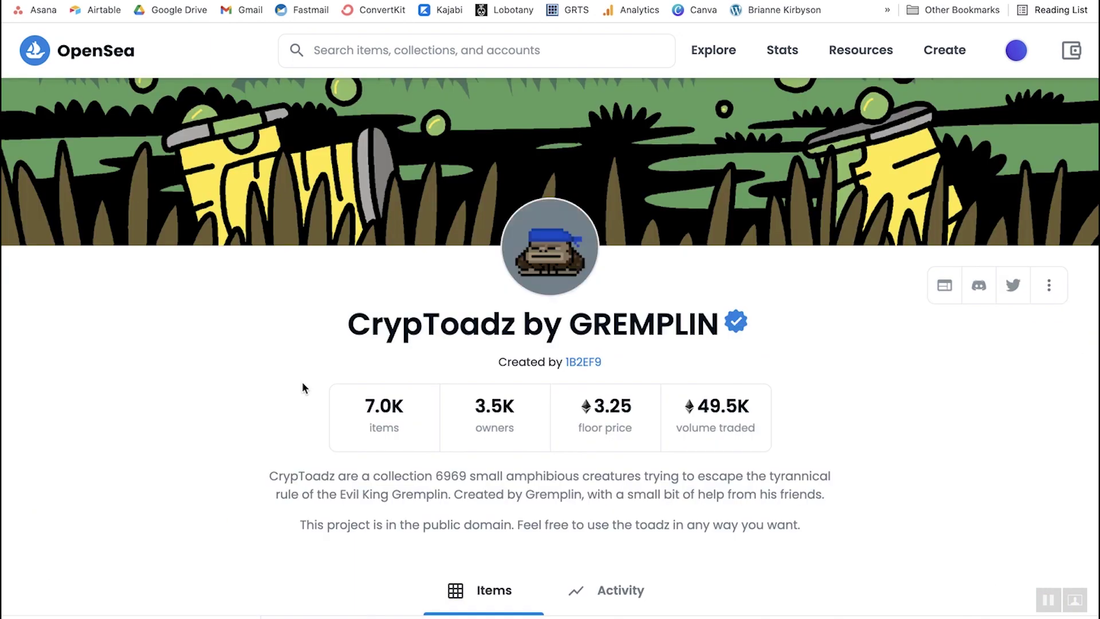
Examine the CrypToadz by GREMPLIN collection's floor price and its cheapest Buy Now listings
scroll(301, 382, down, 2)
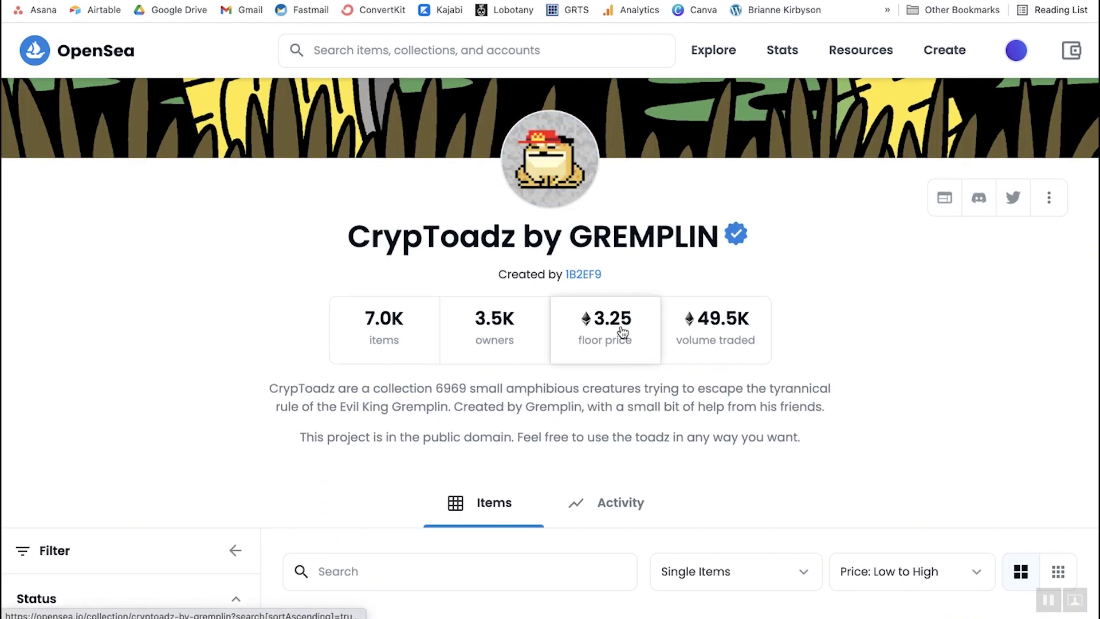
scroll(618, 395, down, 3)
scroll(623, 332, down, 7)
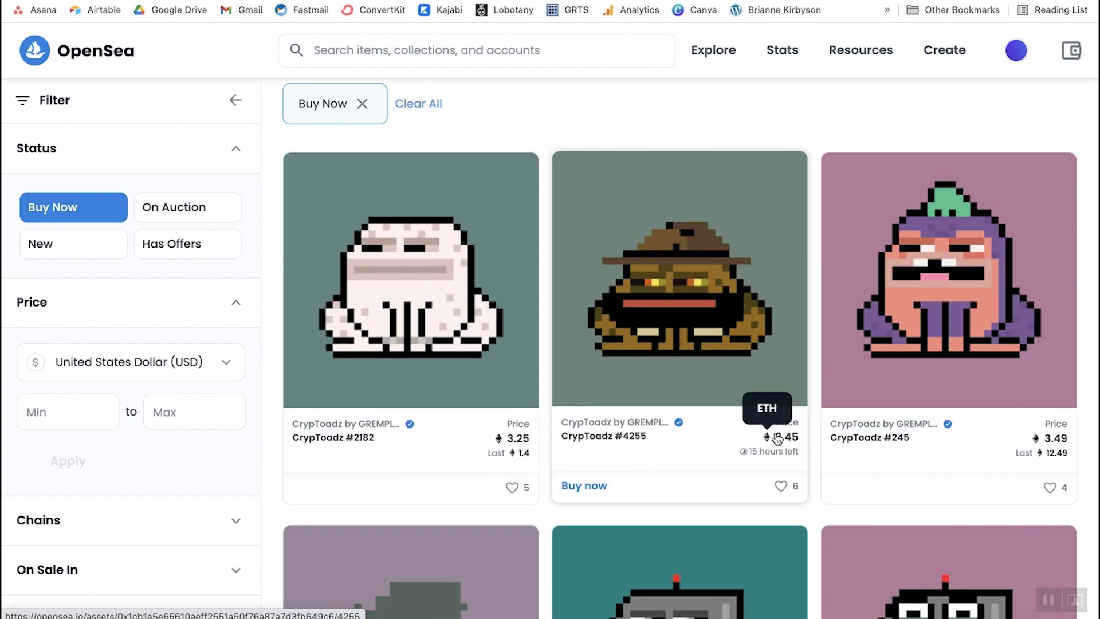
scroll(938, 380, down, 5)
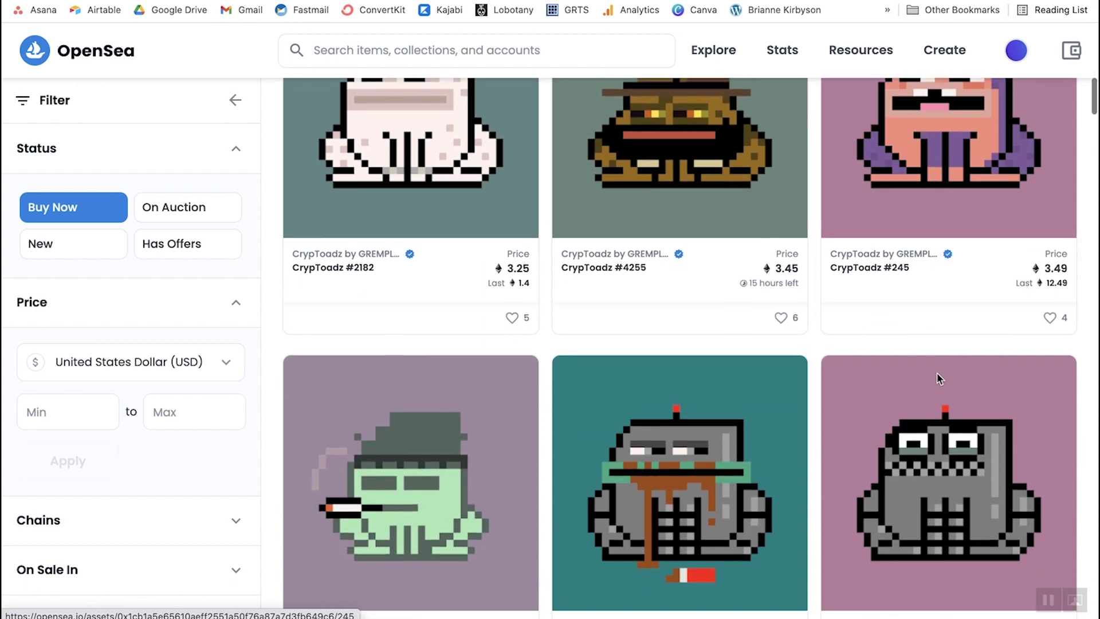
scroll(413, 241, up, 4)
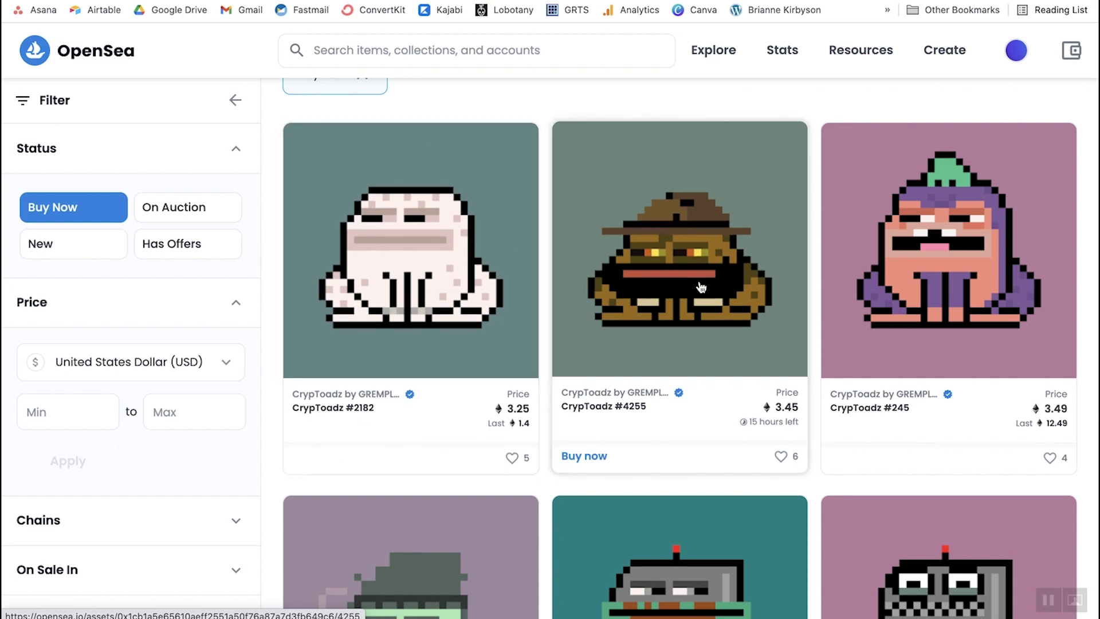
Switch to CoinMarketCap's Ethereum page and select the ETH amount in the ETH to USD converter
click(715, 311)
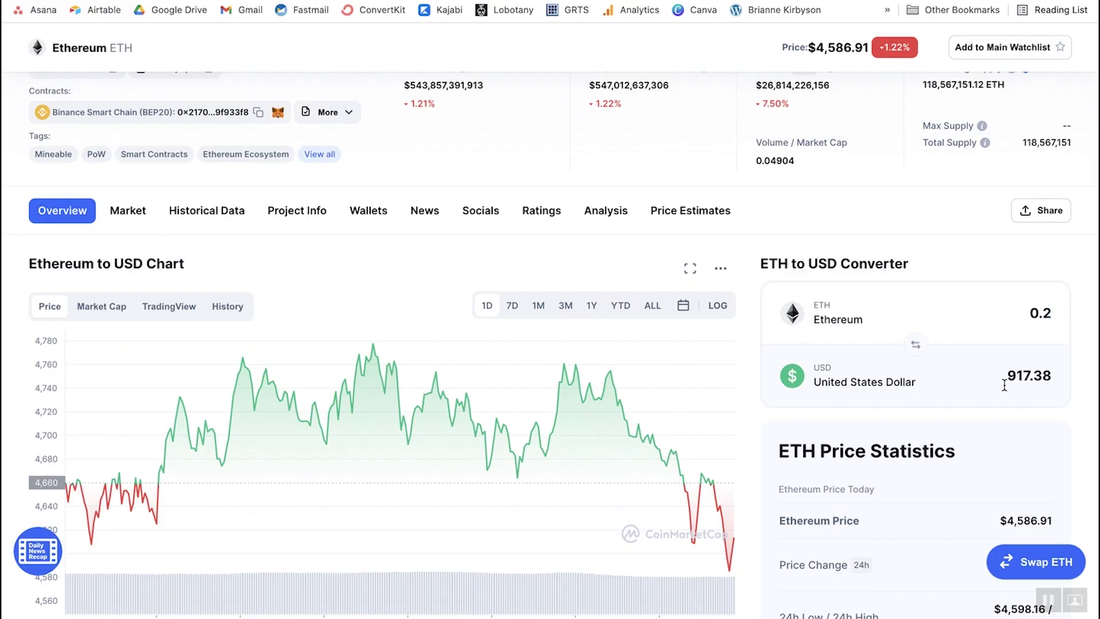
click(1050, 312)
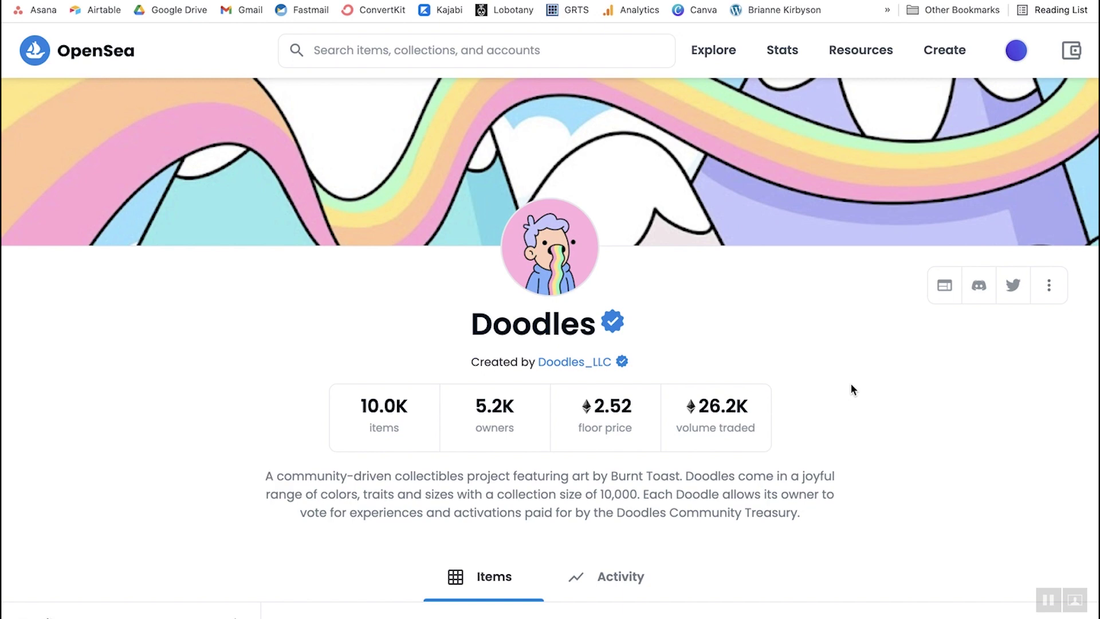
Open the Doodles collection's sales activity and examine the 90-day price chart and the times of recent sales
scroll(851, 386, down, 1)
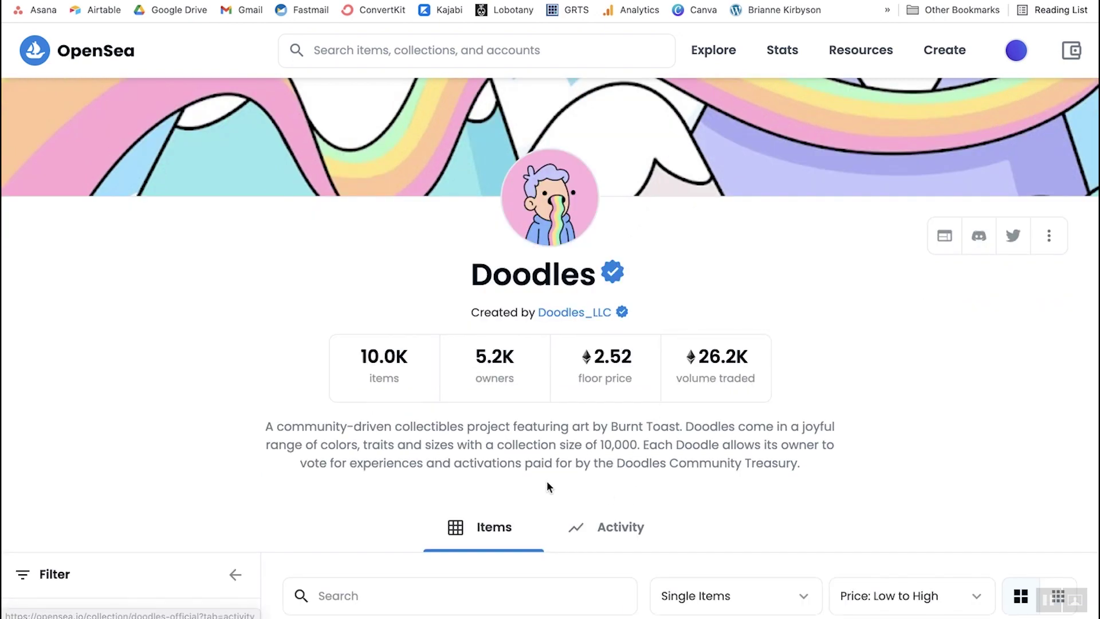
scroll(548, 481, down, 2)
click(611, 411)
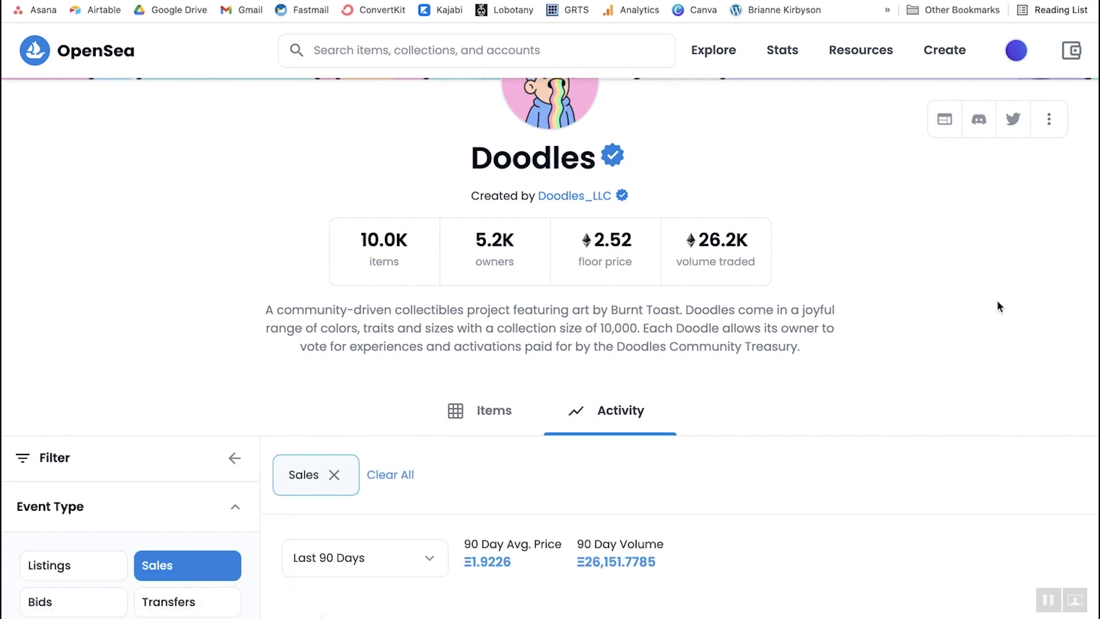
scroll(997, 304, down, 3)
scroll(997, 304, down, 7)
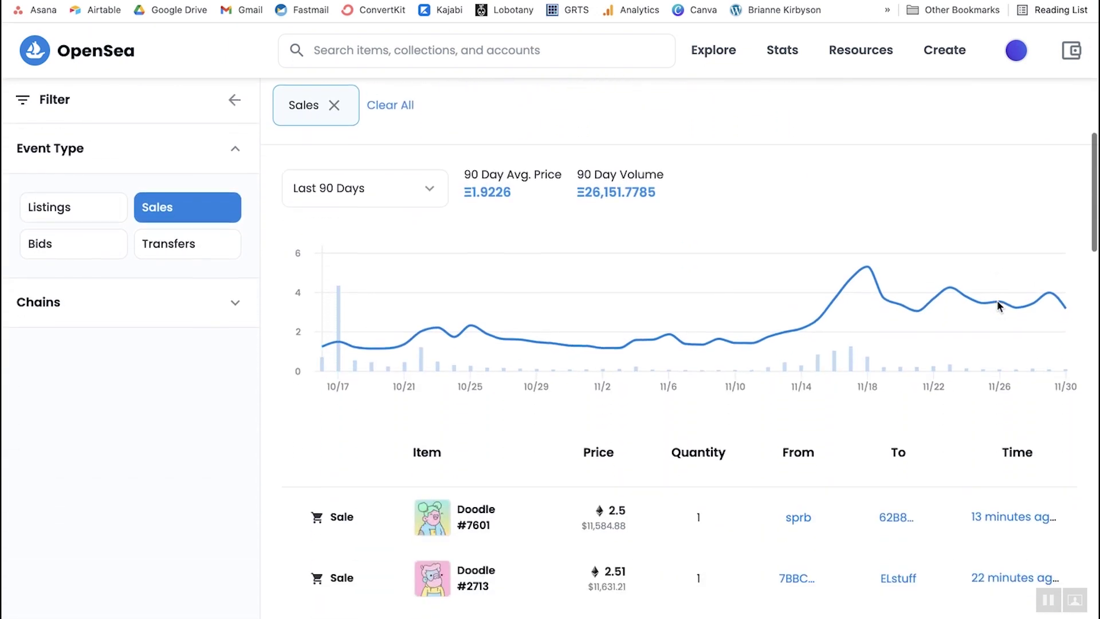
scroll(996, 306, down, 2)
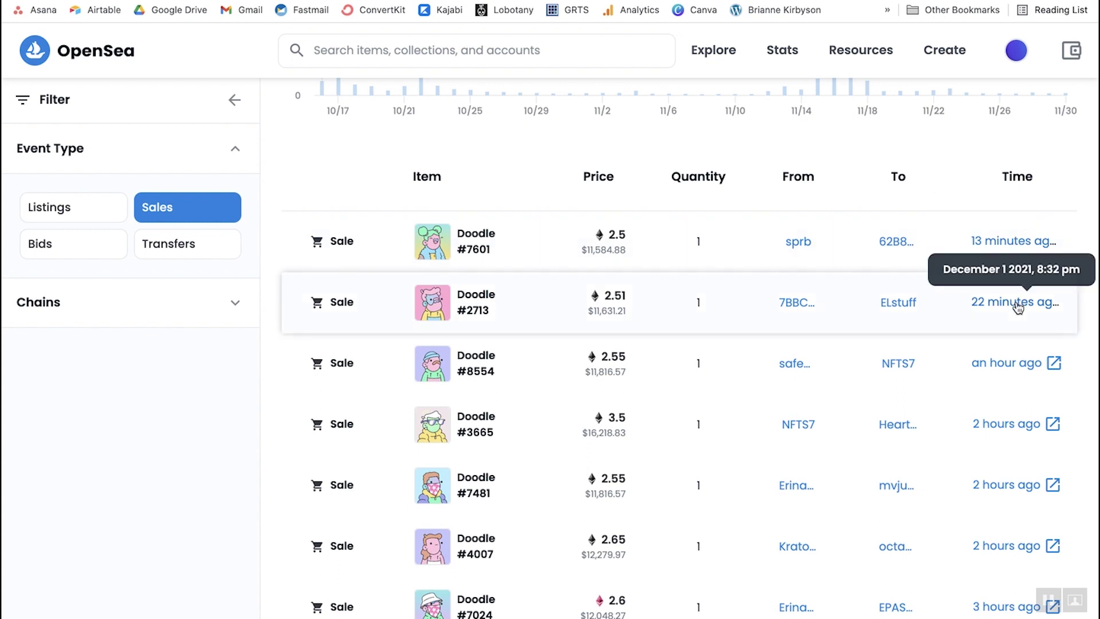
scroll(995, 369, down, 2)
scroll(1008, 481, down, 3)
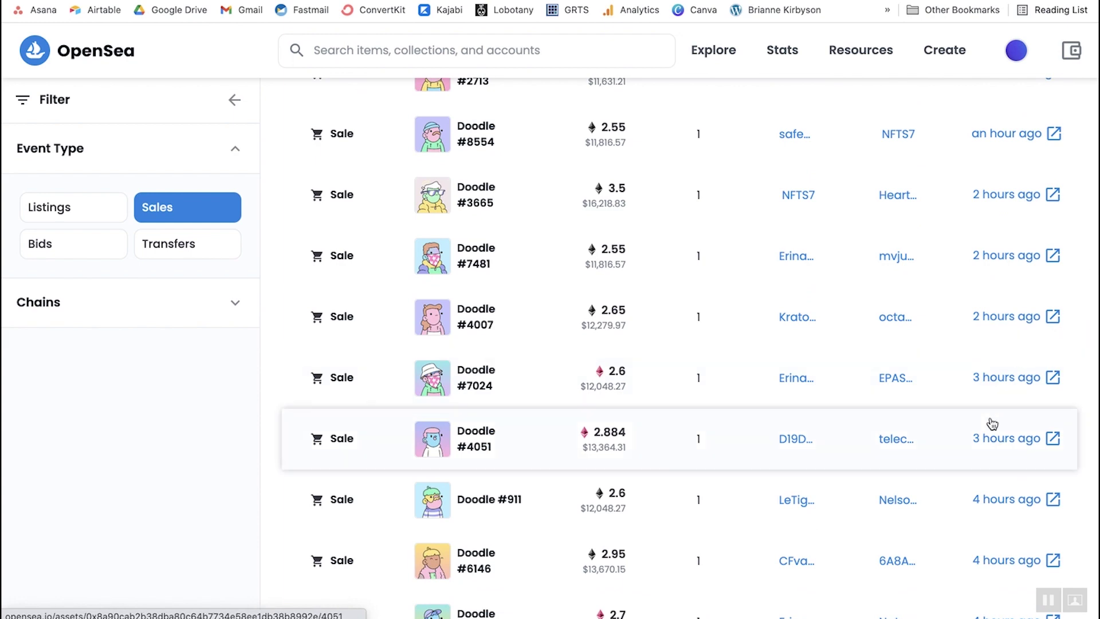
Open the sales activity of the CrypToadz collection and examine its price chart and how recent the sales are
scroll(992, 424, up, 10)
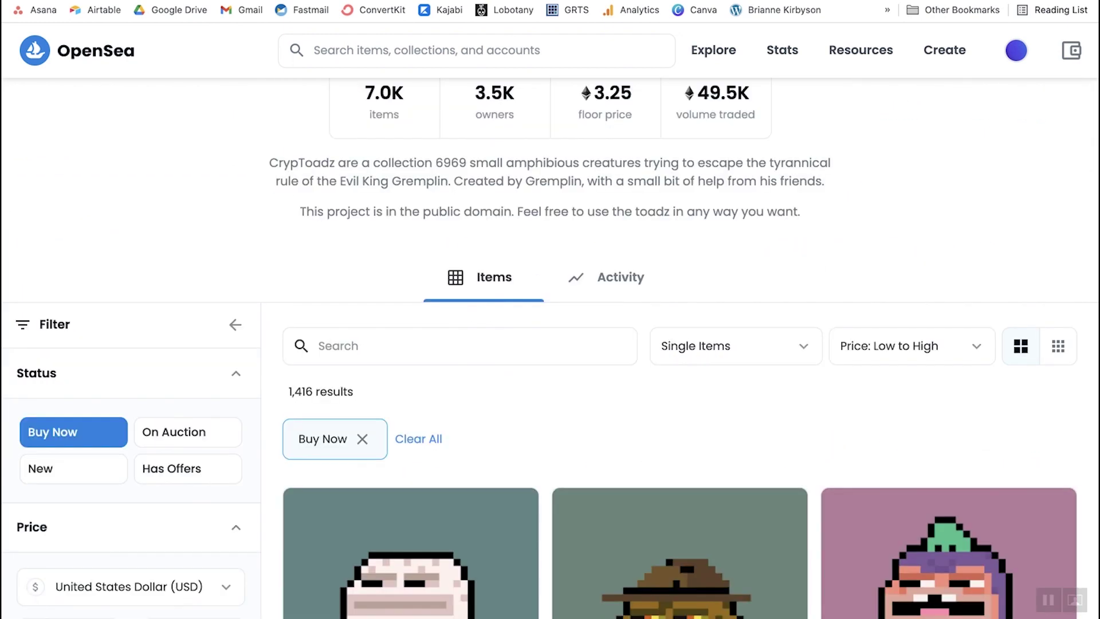
click(606, 291)
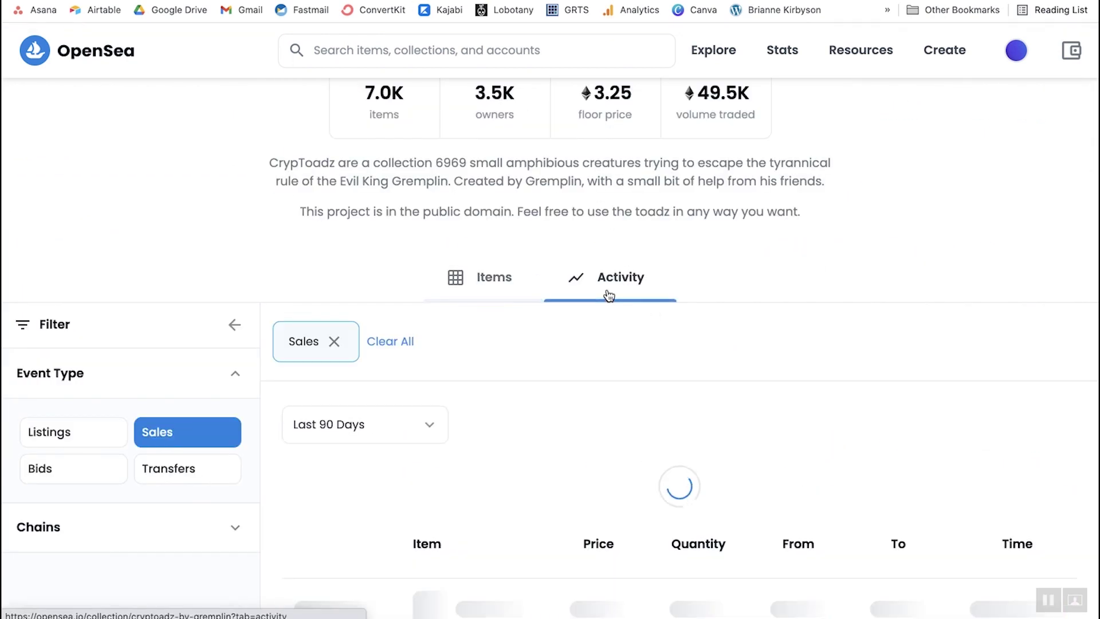
scroll(1008, 349, down, 9)
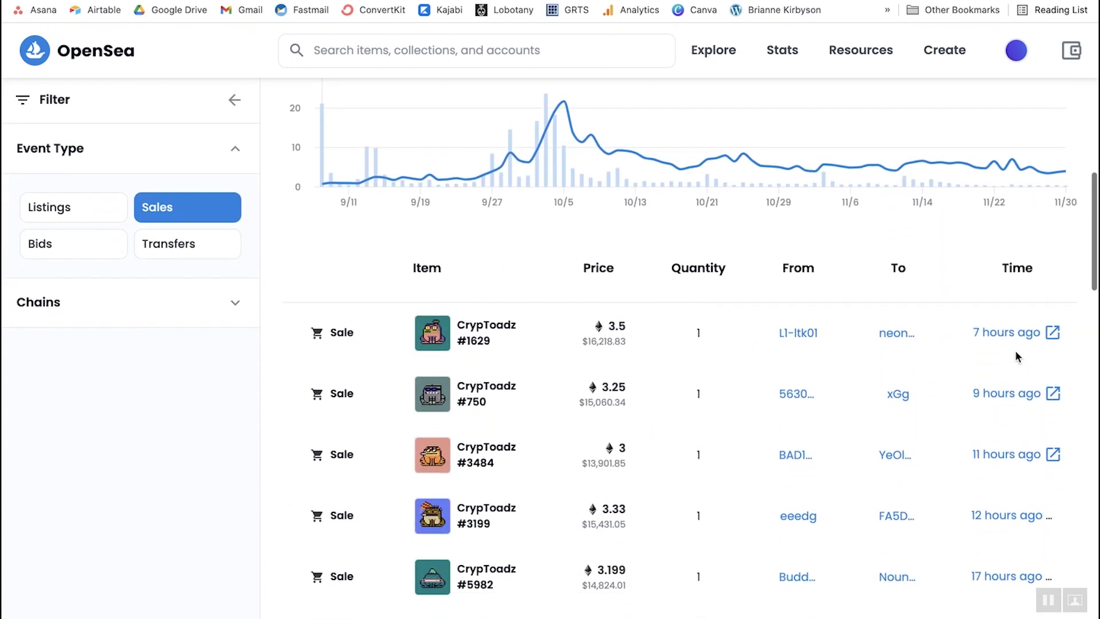
scroll(1015, 352, down, 3)
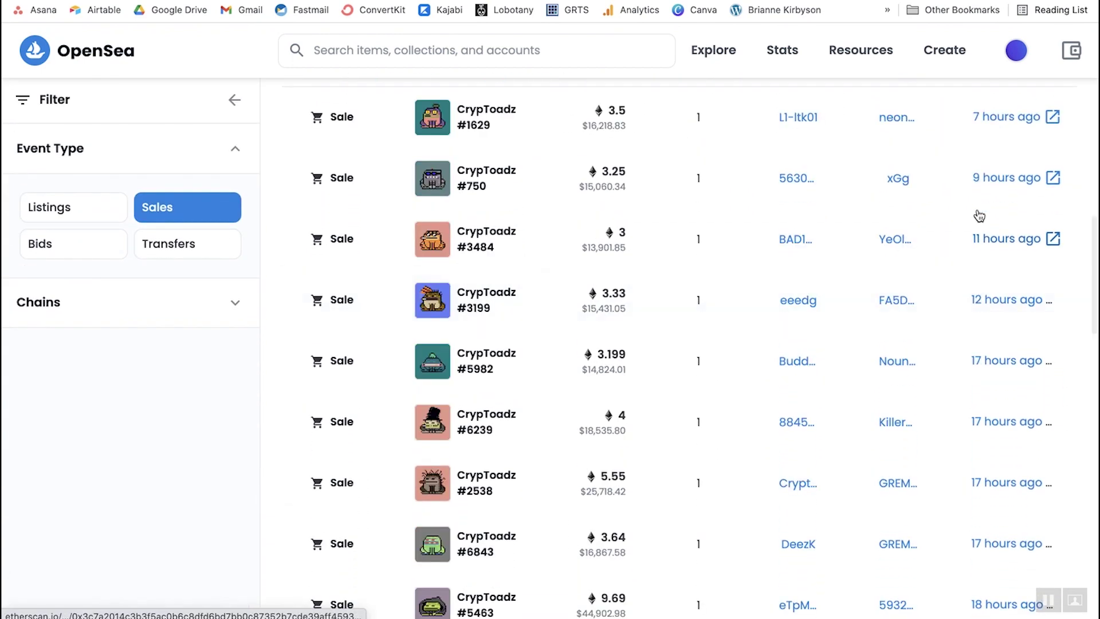
scroll(994, 128, up, 2)
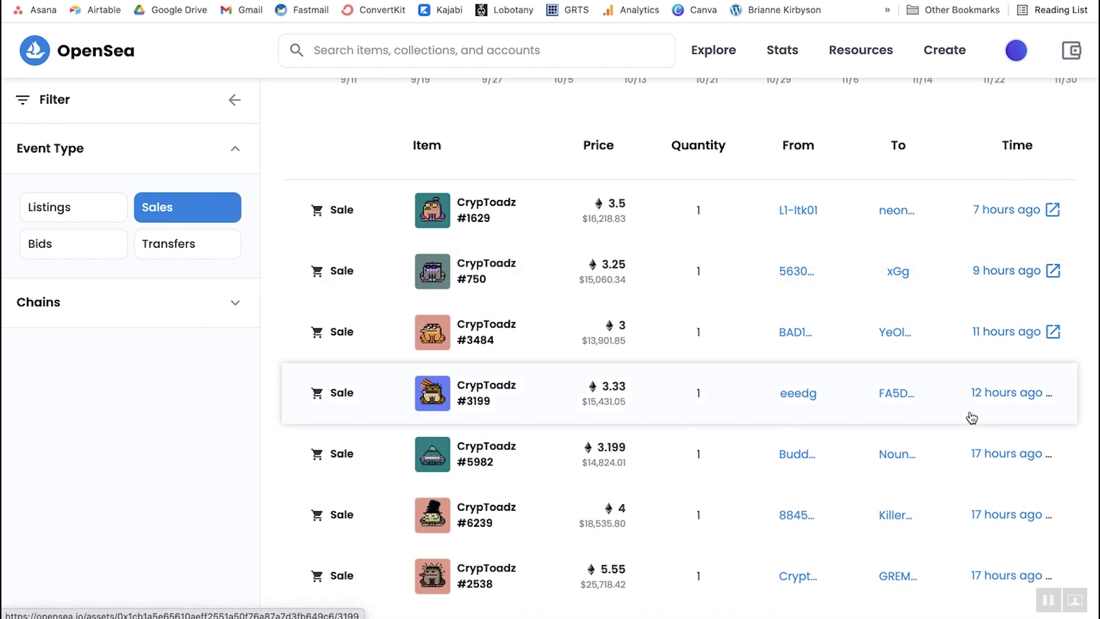
scroll(972, 417, down, 3)
scroll(970, 415, up, 7)
scroll(969, 410, up, 8)
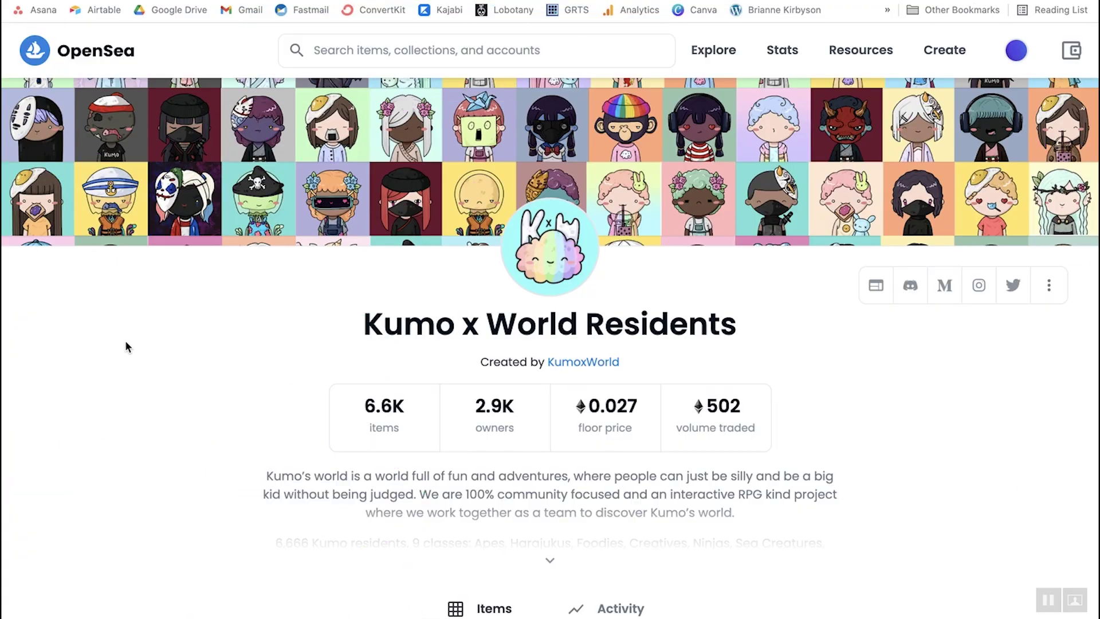
List the Kumo x World Residents items at the floor price, limited to Buy Now and sorted from low to high
scroll(272, 364, down, 3)
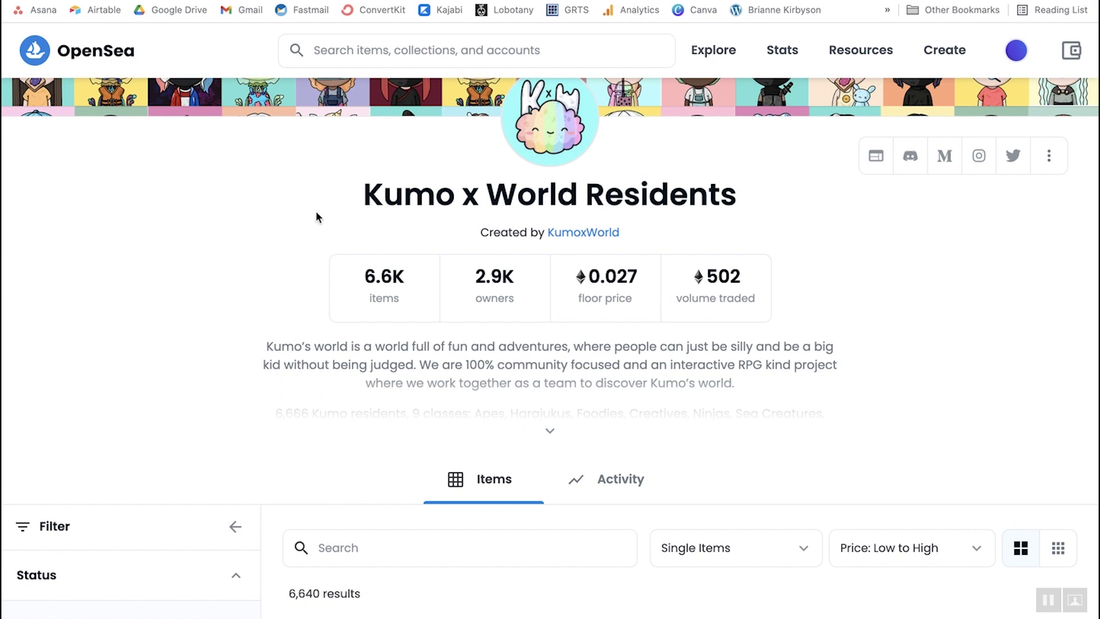
scroll(177, 276, down, 8)
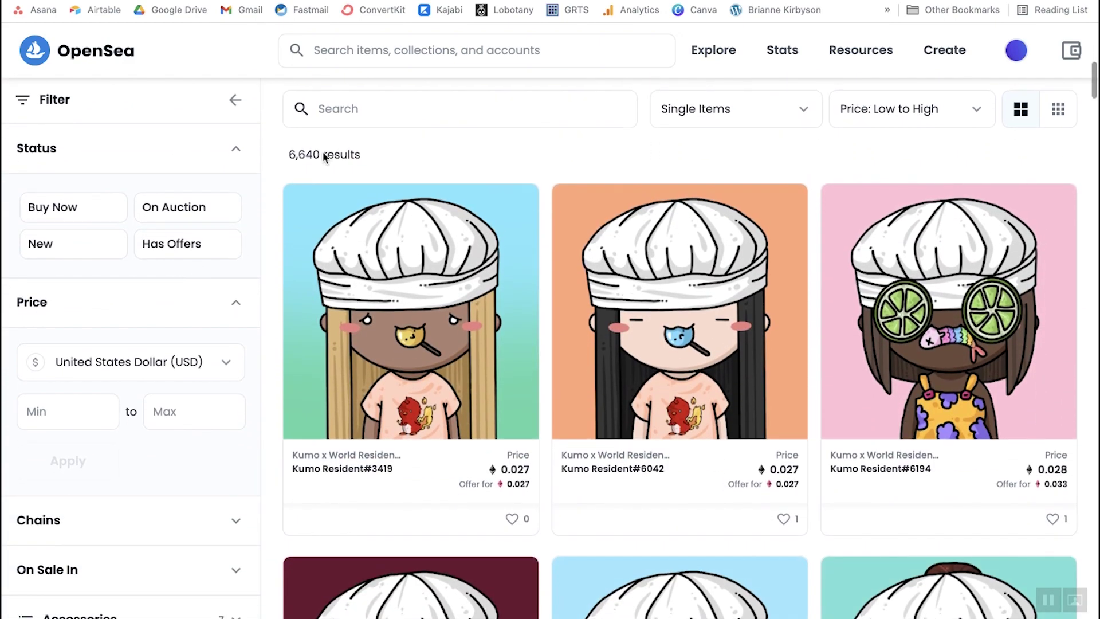
scroll(321, 152, up, 8)
click(618, 418)
Find Kumo Resident#1077 among the Buy Now listings and open its item page
scroll(625, 418, down, 13)
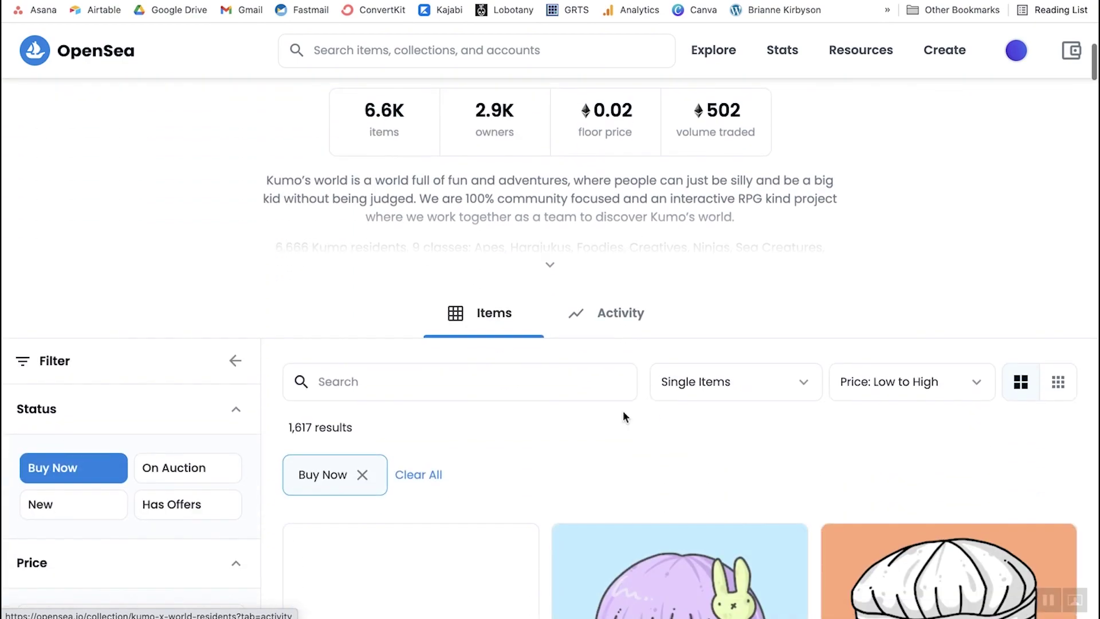
scroll(624, 417, down, 18)
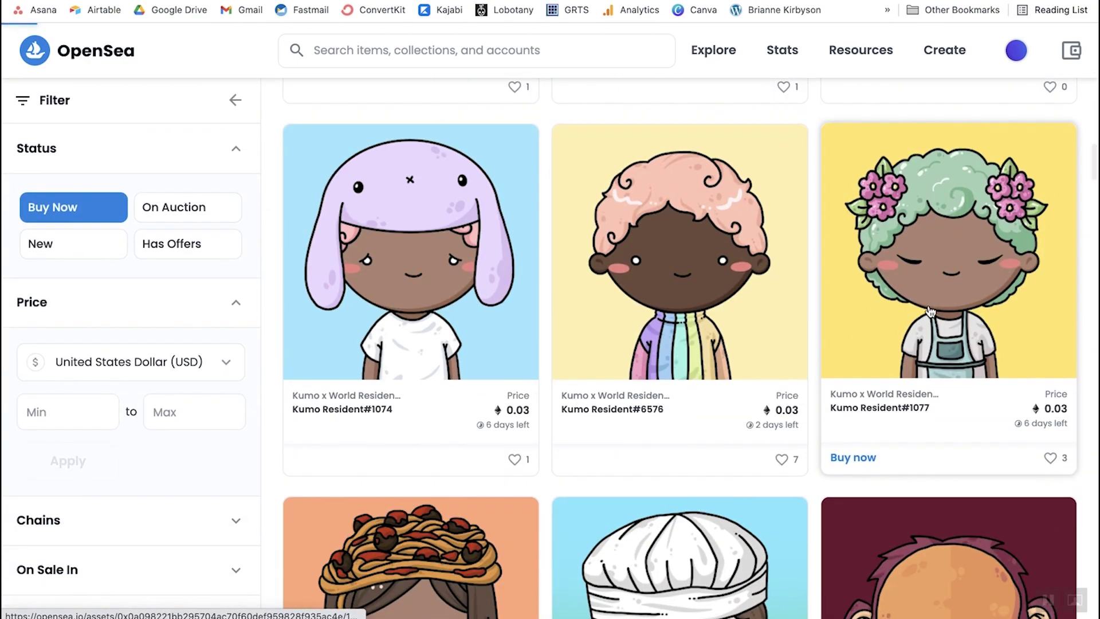
click(928, 305)
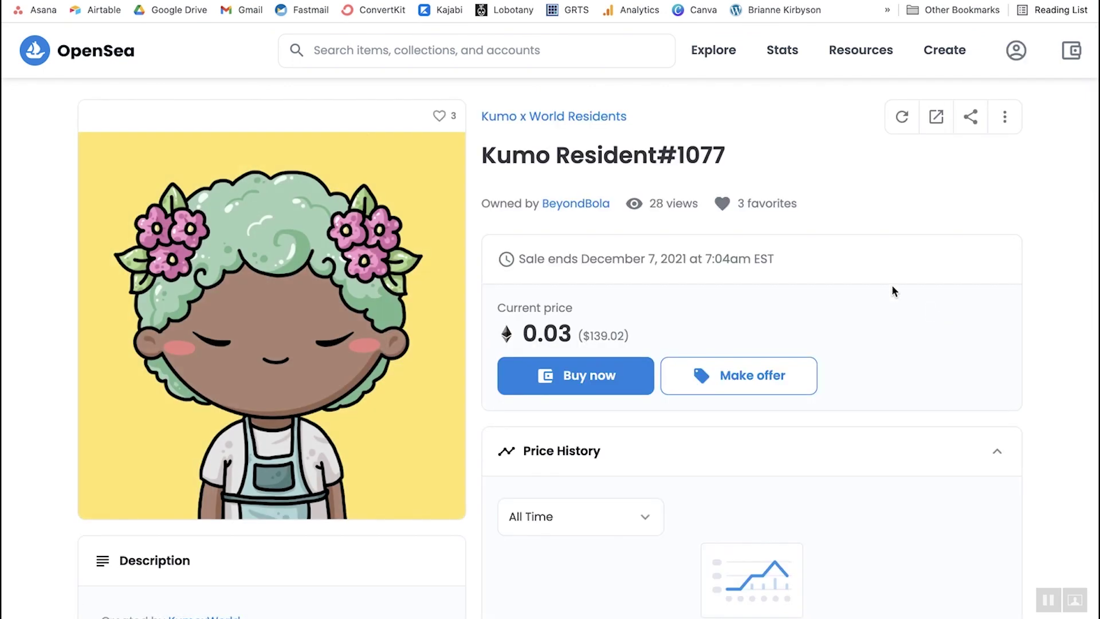
Connect the MetaMask wallet to OpenSea and check the balance and activity in the MetaMask extension
click(1066, 57)
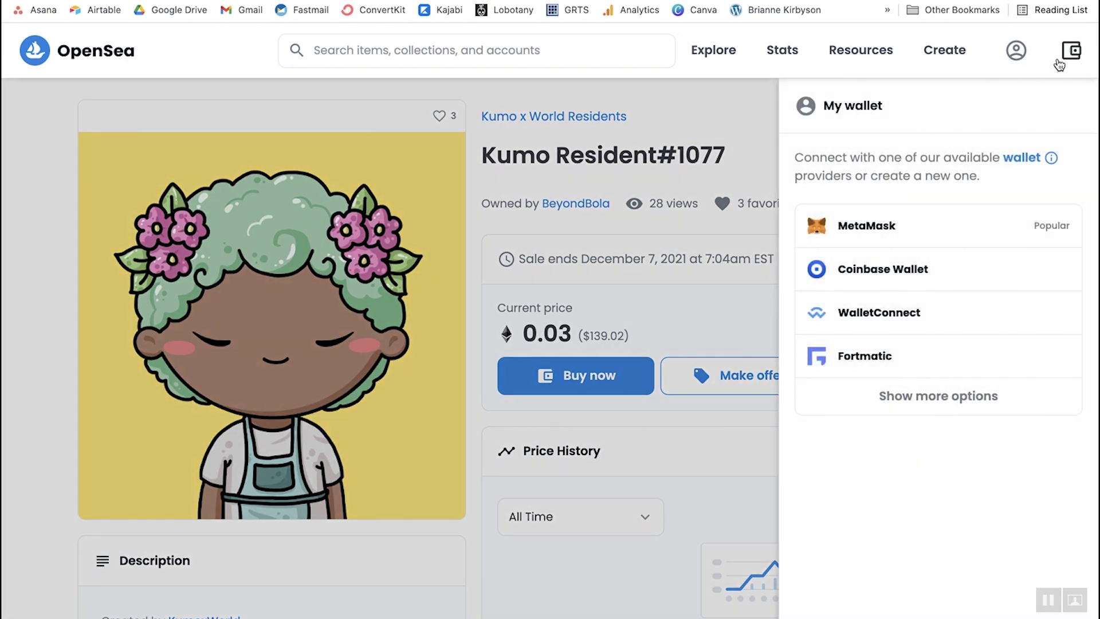
click(874, 229)
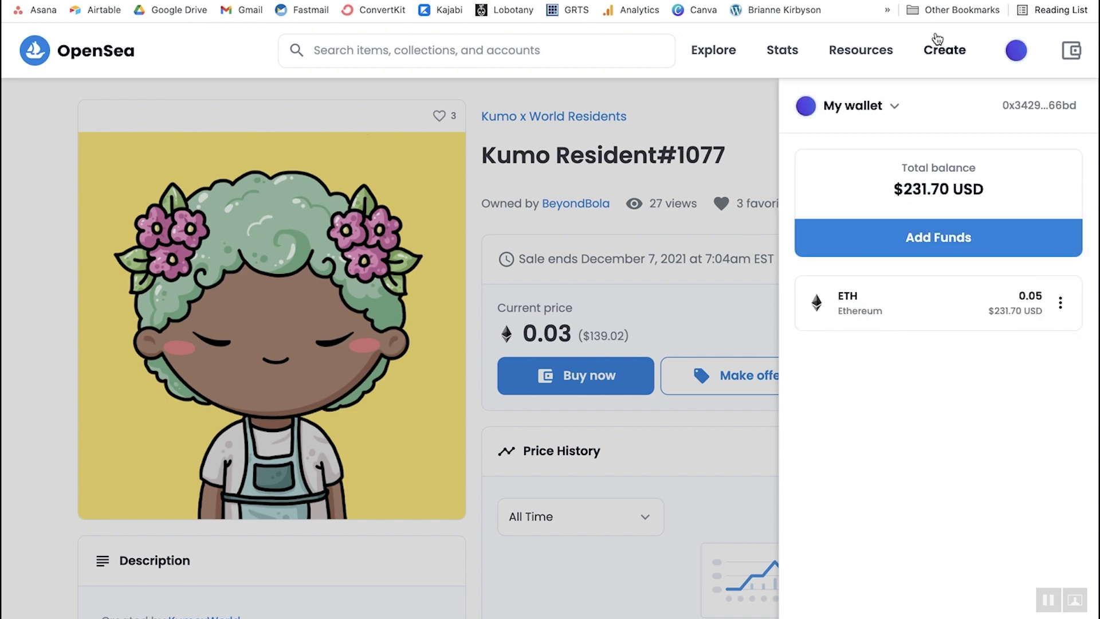
key(alt+shift+m)
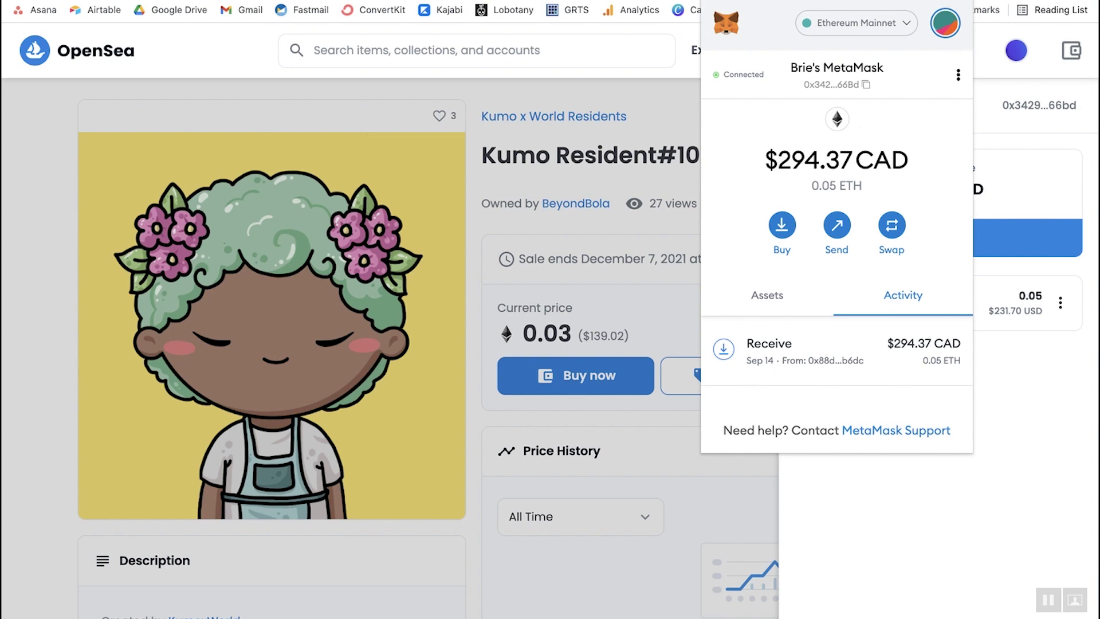
key(Escape)
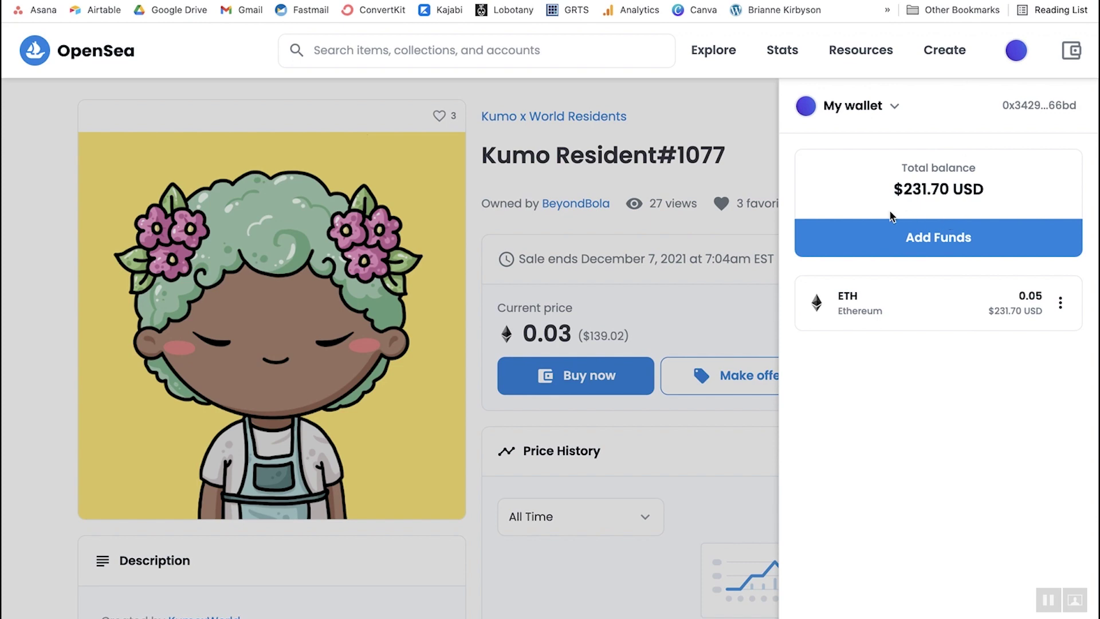
Check out Kumo Resident#1077 with OpenSea's Terms of Service accepted, and reject the transaction in MetaMask
click(576, 299)
click(586, 388)
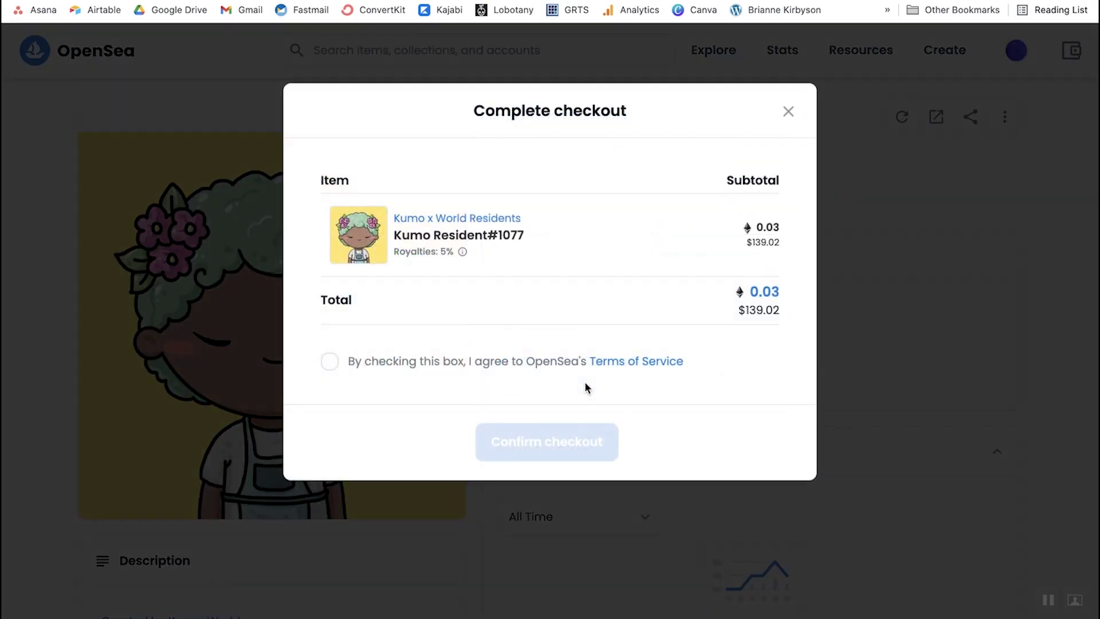
click(331, 362)
click(567, 446)
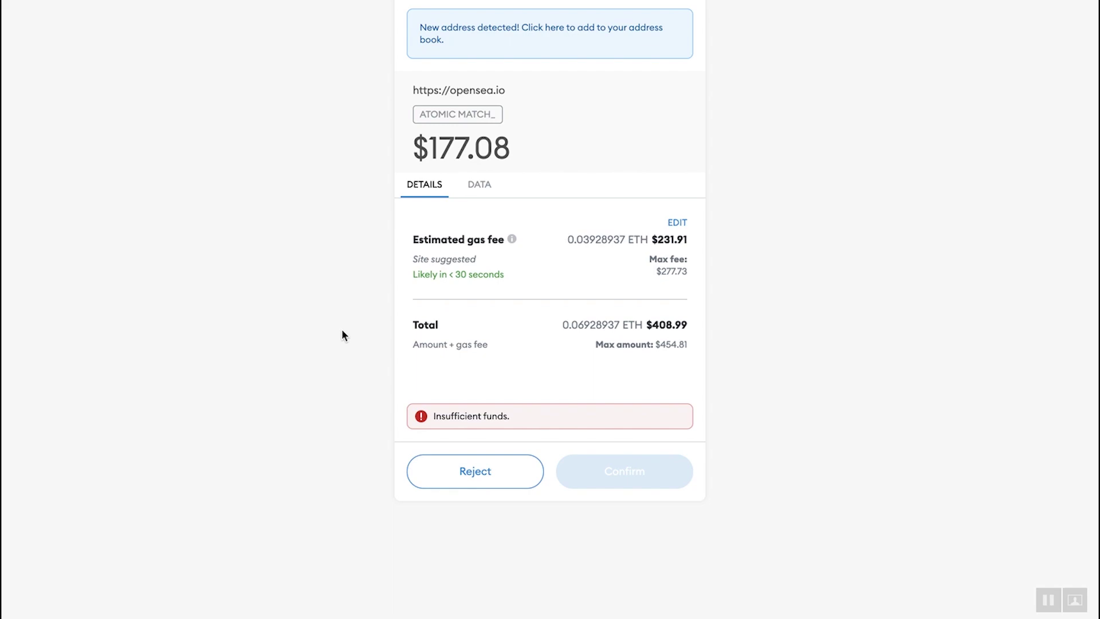
click(467, 470)
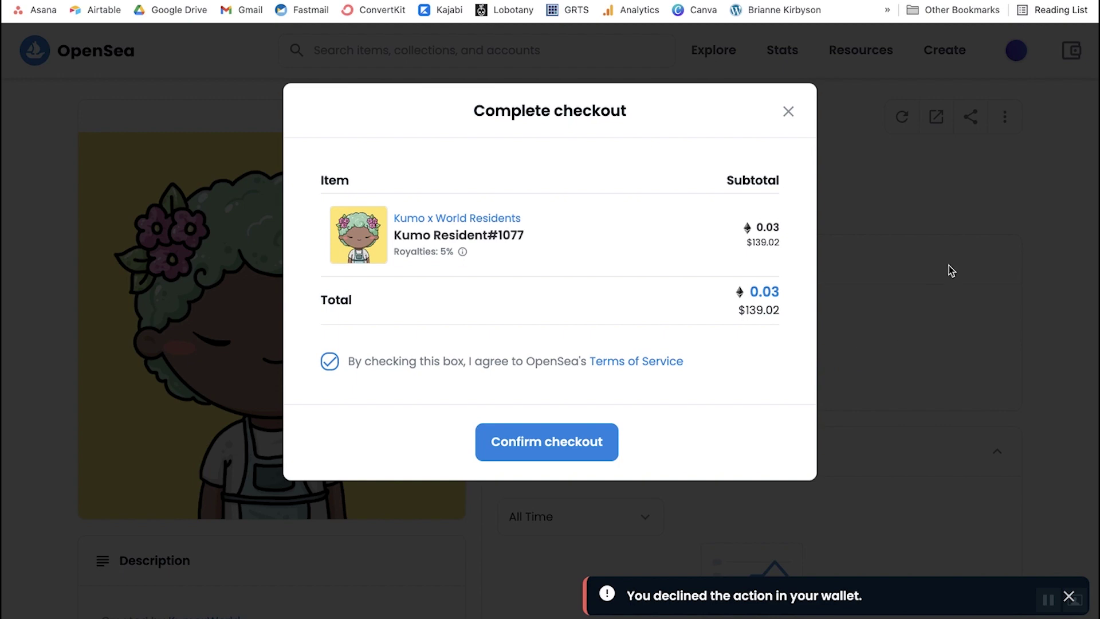
Close the checkout for Kumo Resident#1077 and look over its item page, including the price history
click(788, 112)
scroll(921, 412, down, 5)
scroll(920, 412, up, 5)
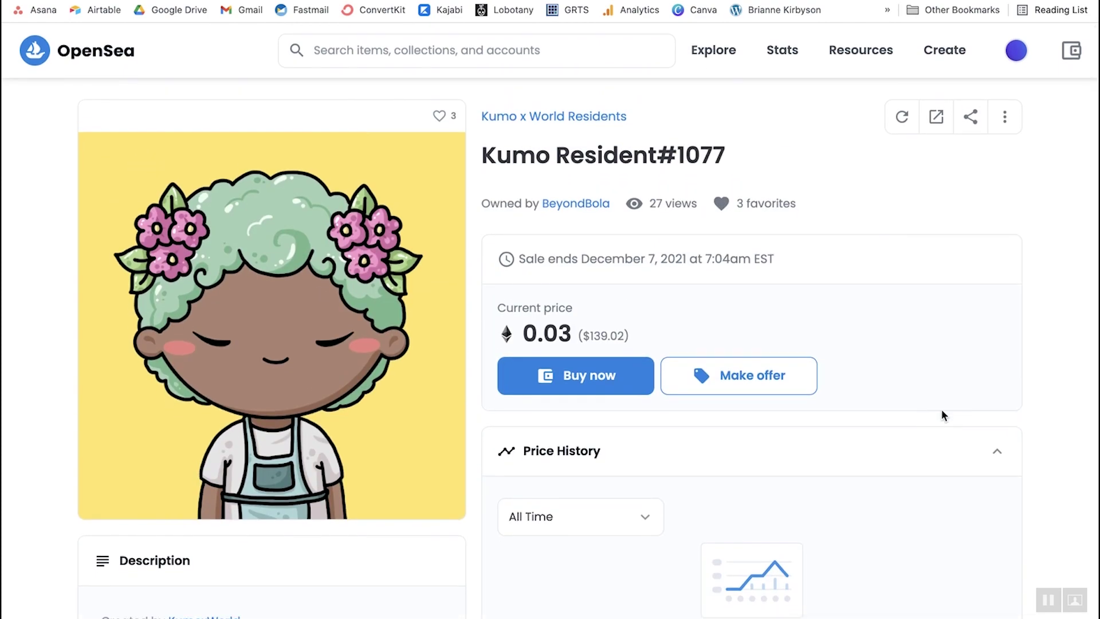
scroll(1034, 351, down, 5)
scroll(1034, 350, down, 4)
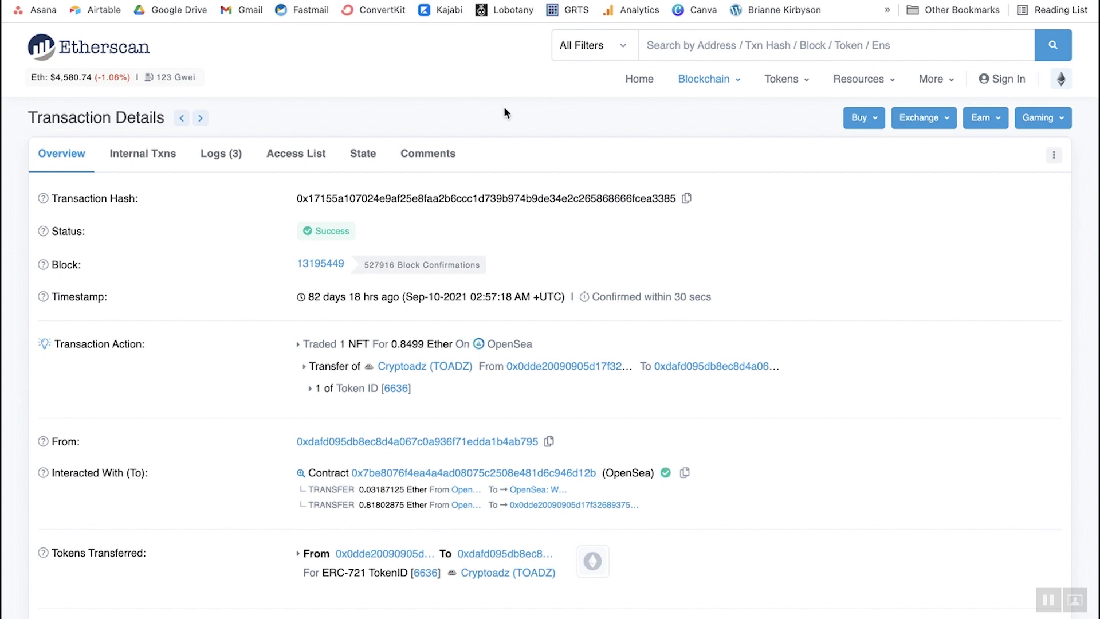
Review the CrypToadz #6636 sale transaction on Etherscan, checking its status, timestamp, transfer details, value, transaction fee and gas price
scroll(819, 253, down, 1)
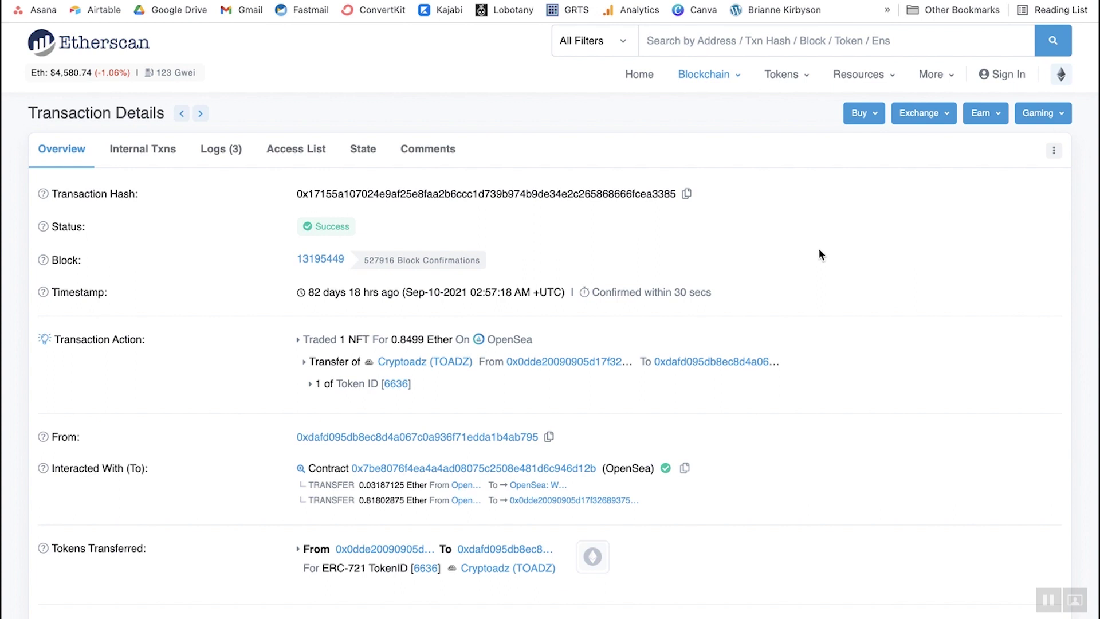
scroll(818, 249, down, 3)
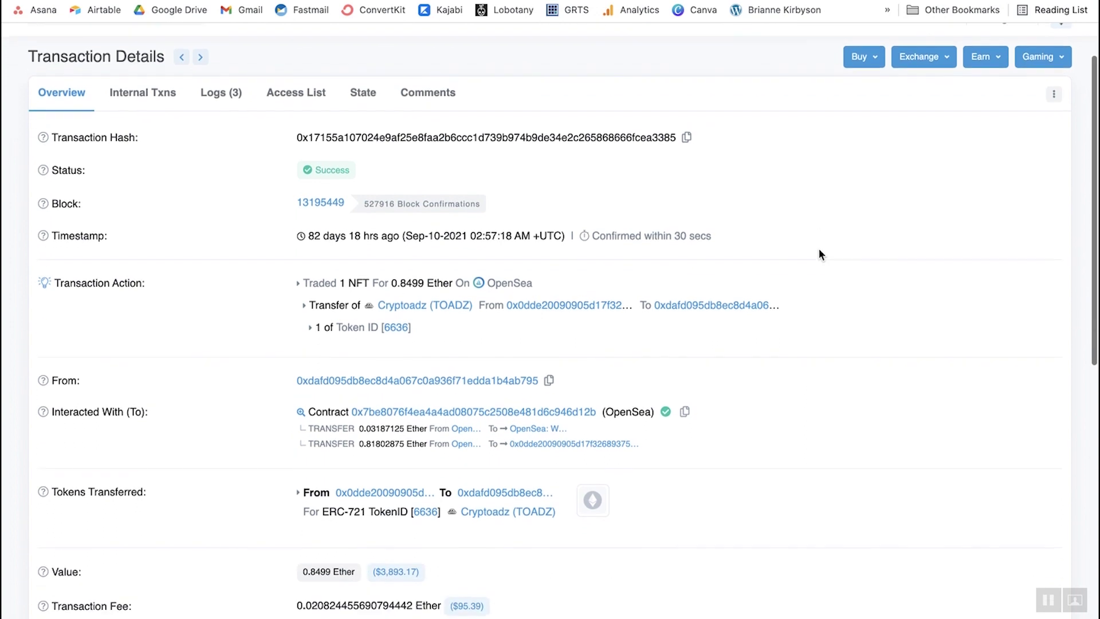
mouse_move(341, 153)
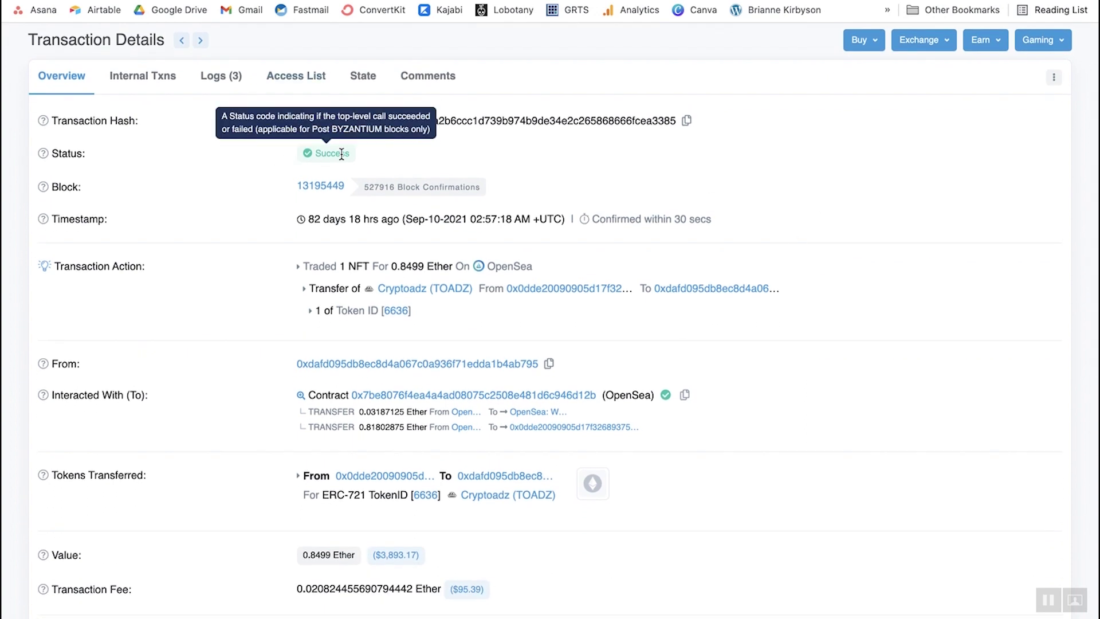
scroll(339, 227, down, 2)
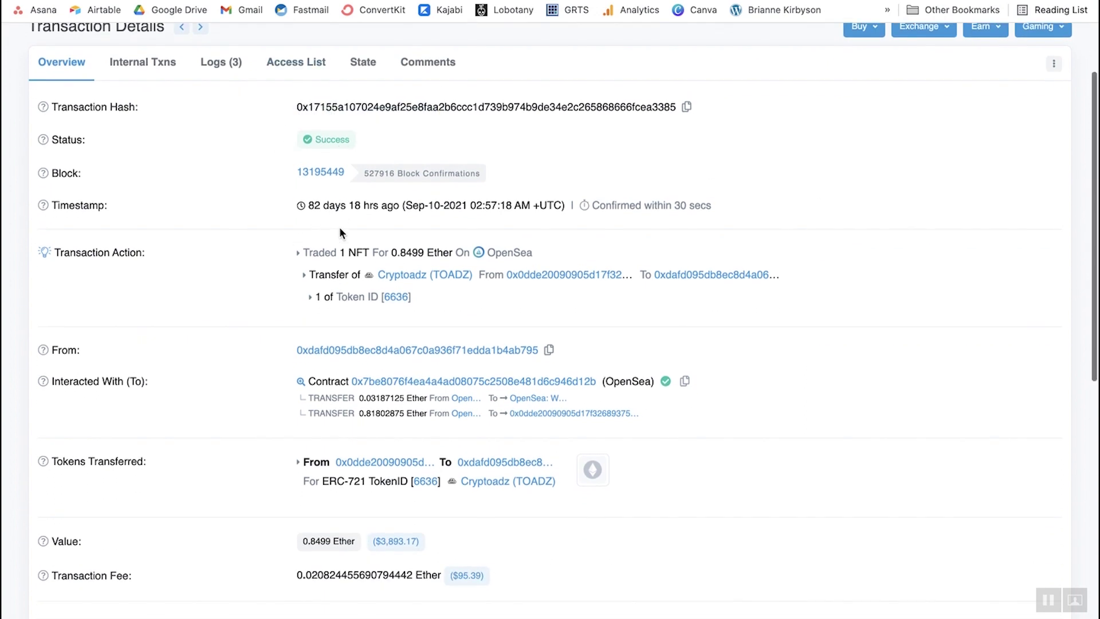
scroll(291, 138, down, 3)
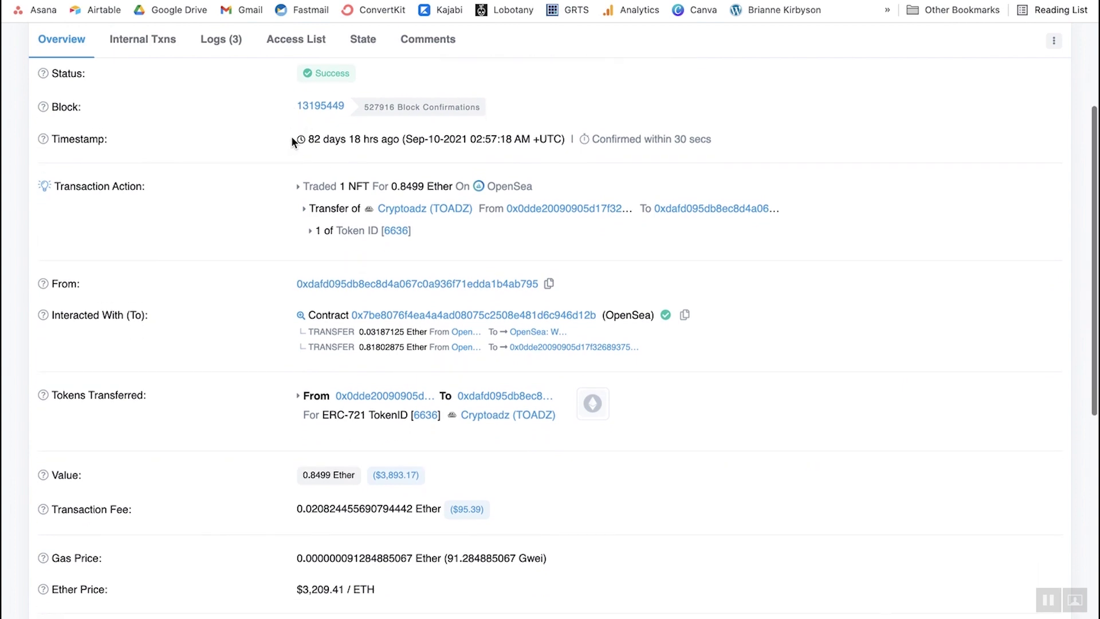
scroll(286, 291, down, 5)
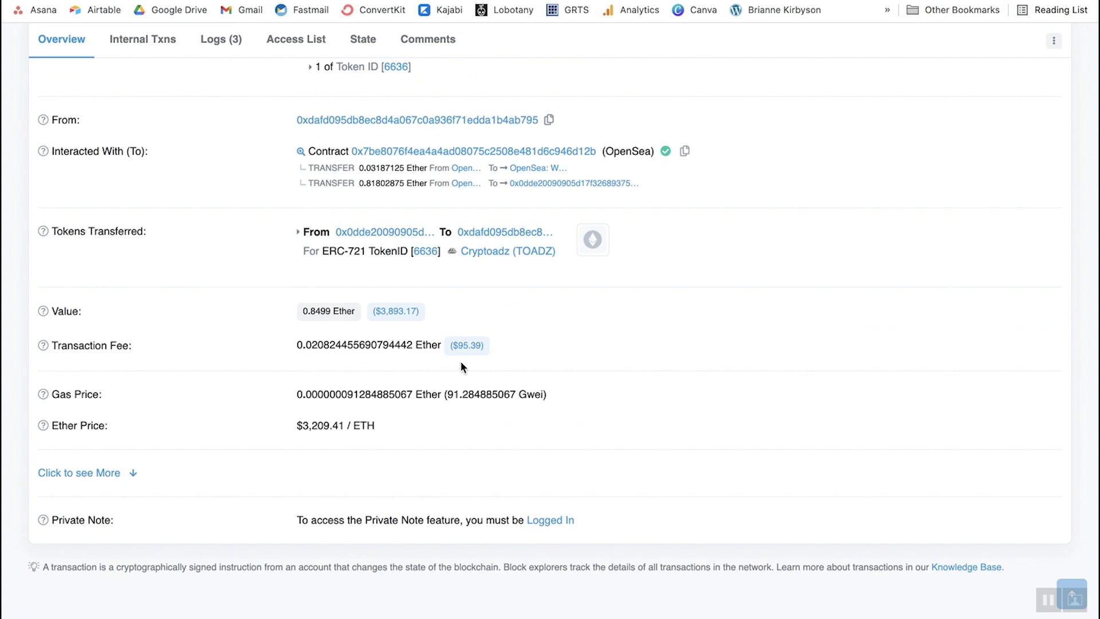
scroll(461, 366, up, 13)
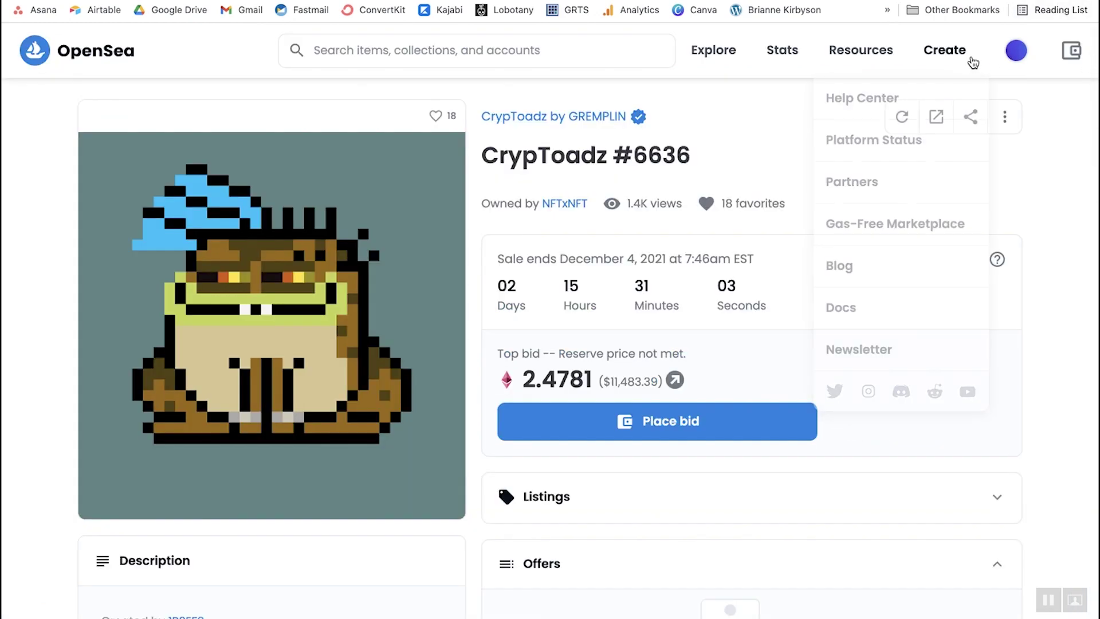
Open the connected account's OpenSea profile and check its collected items
click(1015, 50)
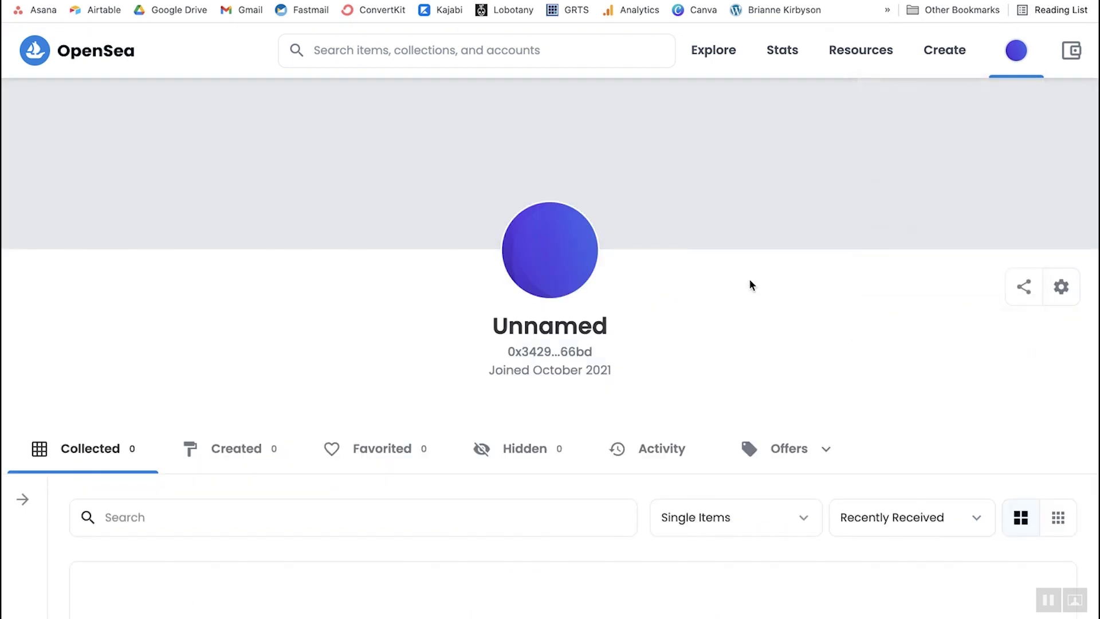
scroll(748, 284, down, 2)
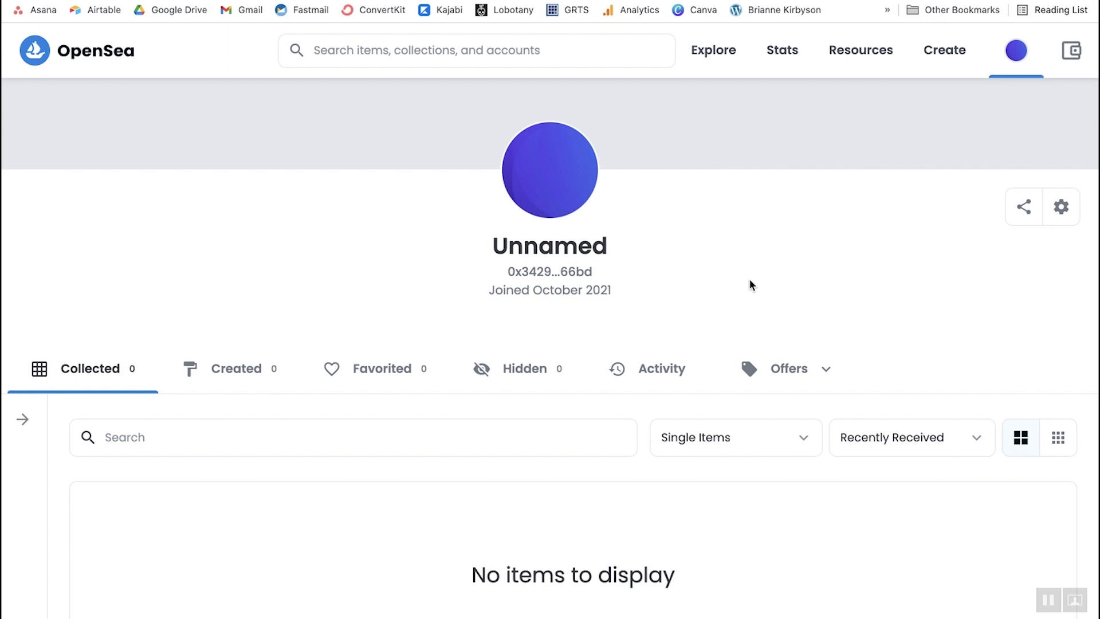
scroll(749, 280, down, 1)
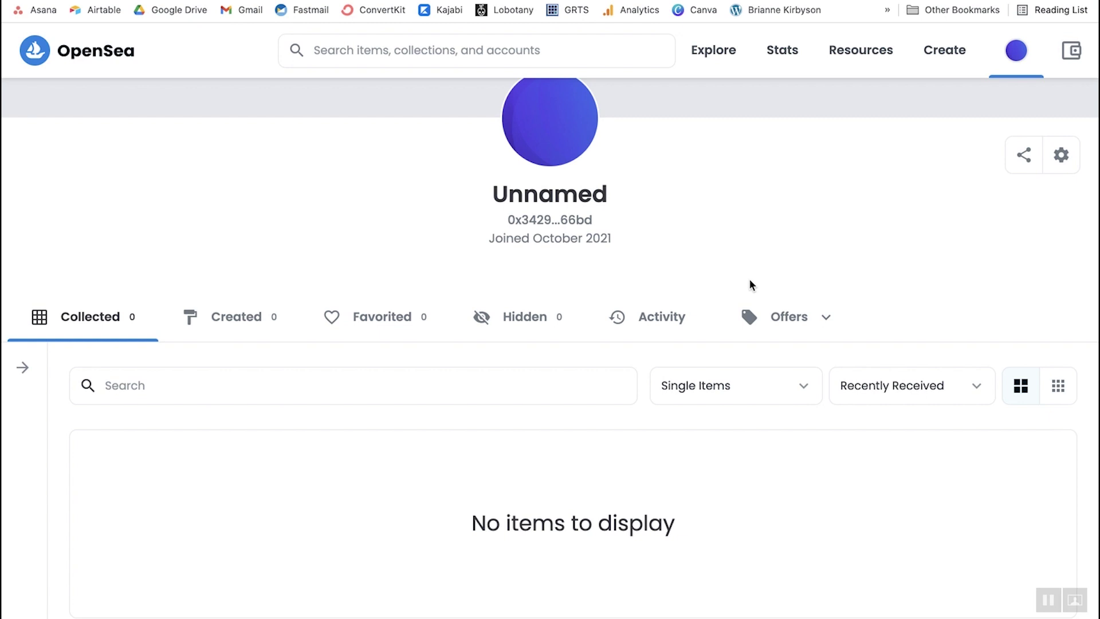
scroll(750, 283, down, 2)
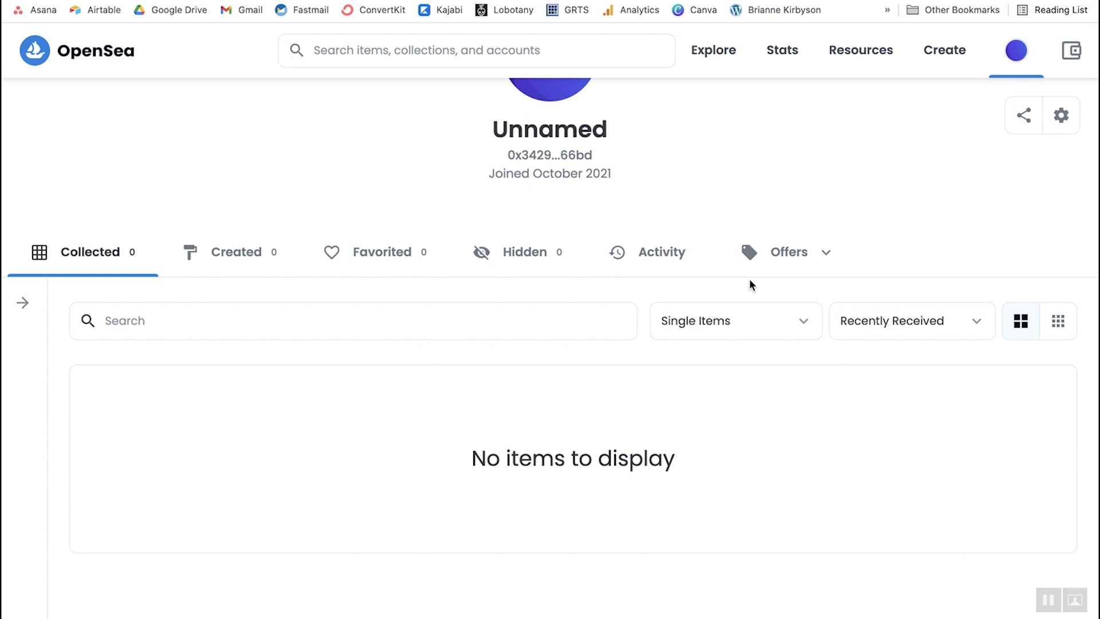
scroll(749, 283, up, 3)
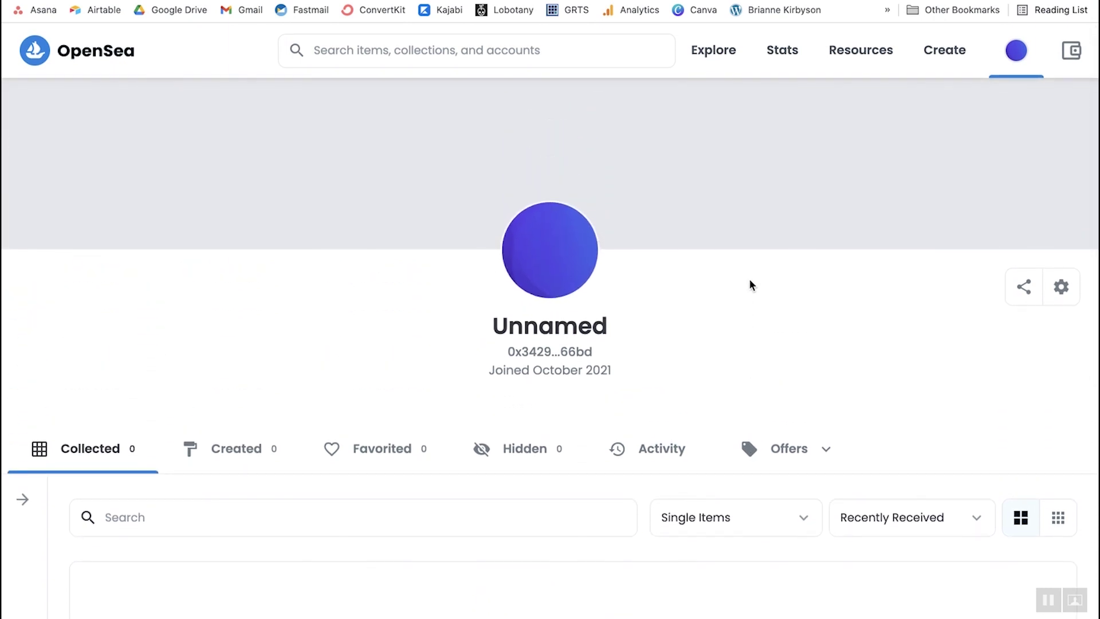